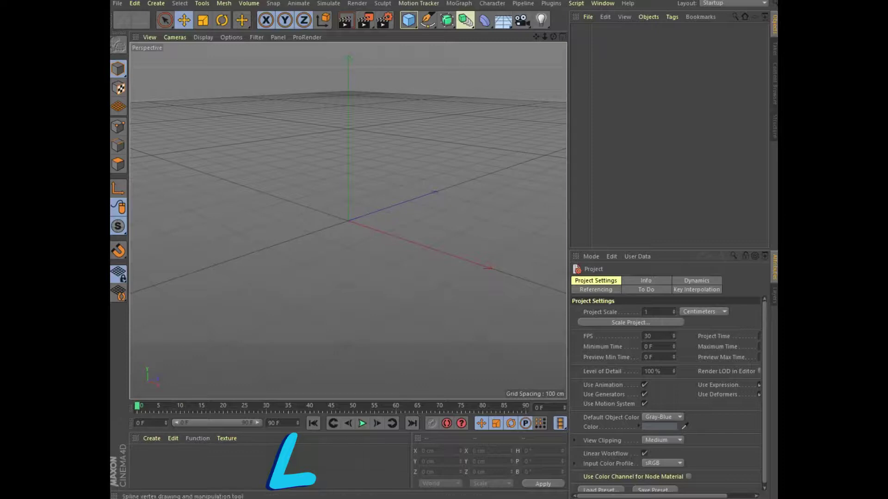
# Add a plane oriented to -X and stretch it to about 887 cm tall in front view
pyautogui.moveTo(409, 19); pyautogui.dragTo(506, 54)
pyautogui.click(505, 54)
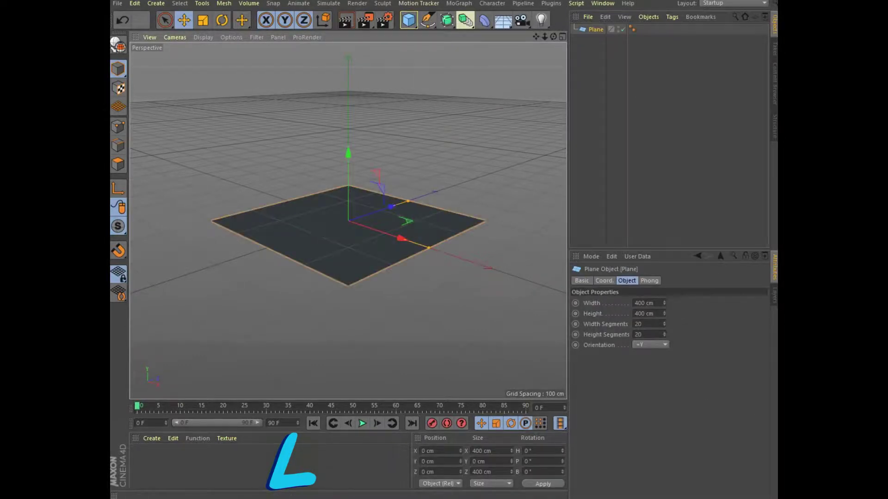
pyautogui.click(651, 344)
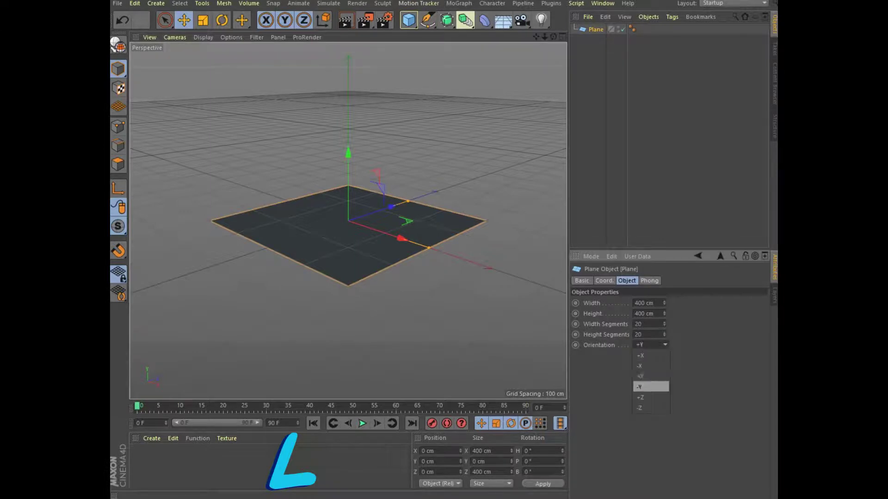
pyautogui.click(645, 365)
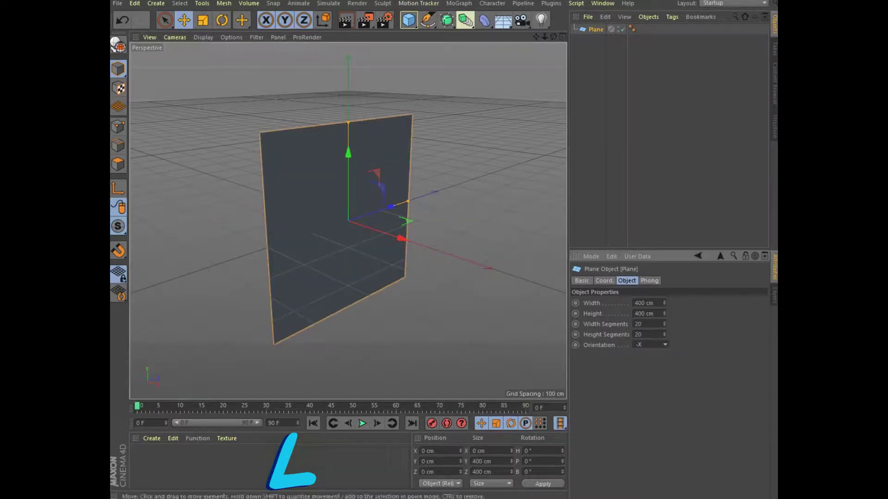
pyautogui.moveTo(553, 36)
pyautogui.mouseDown()
pyautogui.moveTo(536, 44)
pyautogui.moveTo(538, 60)
pyautogui.mouseUp()
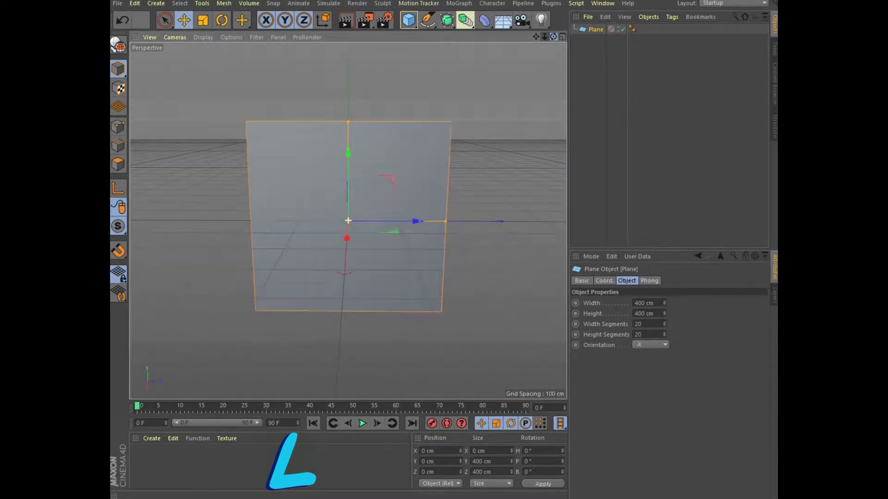
pyautogui.moveTo(445, 221); pyautogui.dragTo(565, 222)
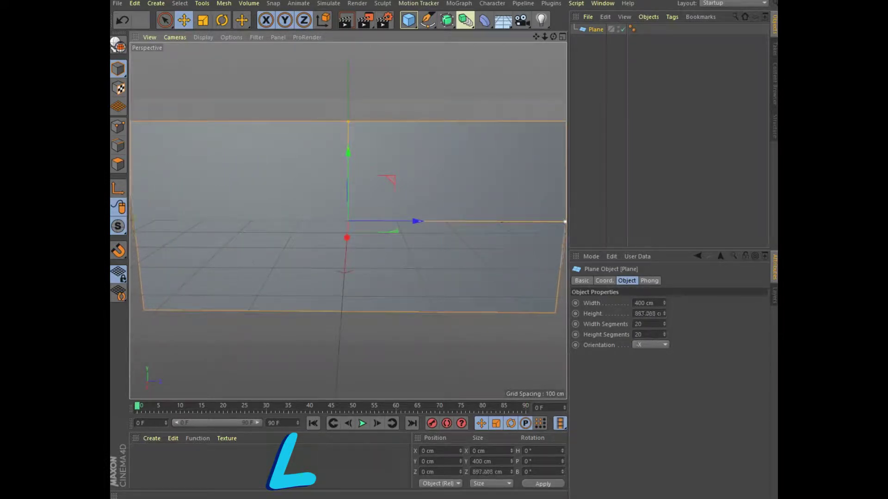
# Switch the viewport to Gouraud Shading (Lines) and give the plane 400 width and height segments
pyautogui.click(231, 37)
pyautogui.click(237, 63)
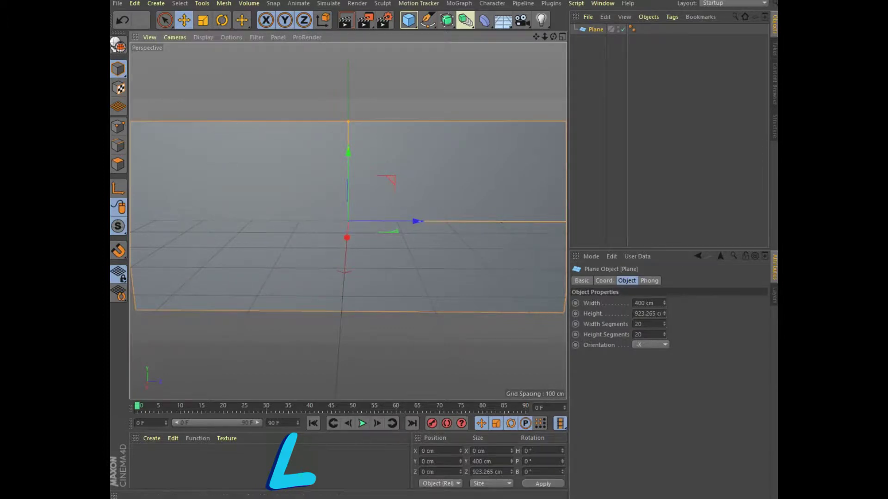
pyautogui.click(643, 324)
pyautogui.write('0')
pyautogui.press('Return')
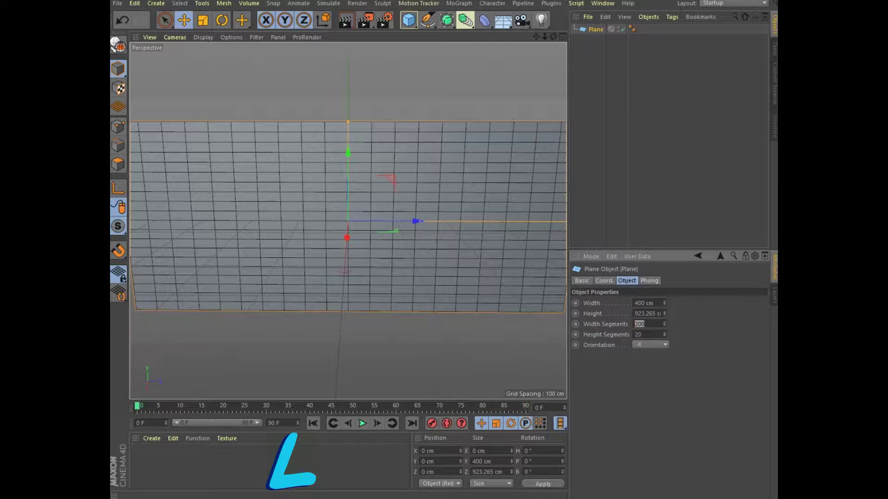
pyautogui.write('400')
pyautogui.press('Tab')
pyautogui.write('400')
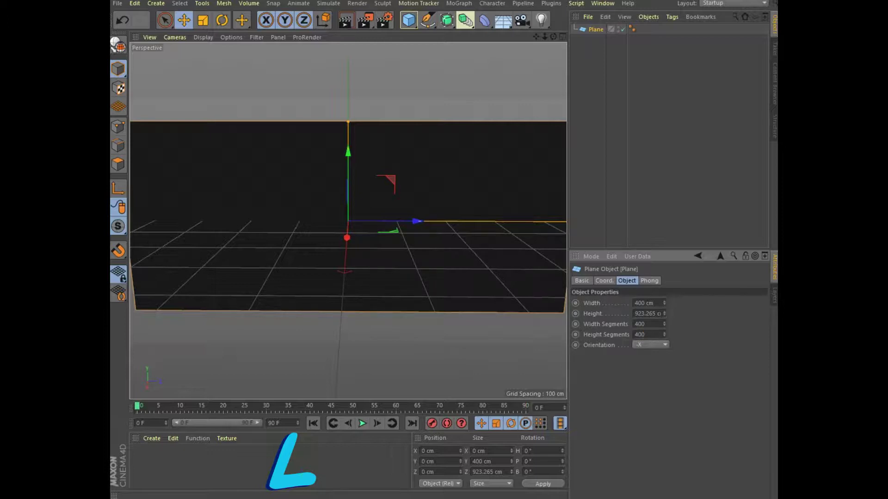
# Flip the plane's orientation to +X
pyautogui.click(650, 344)
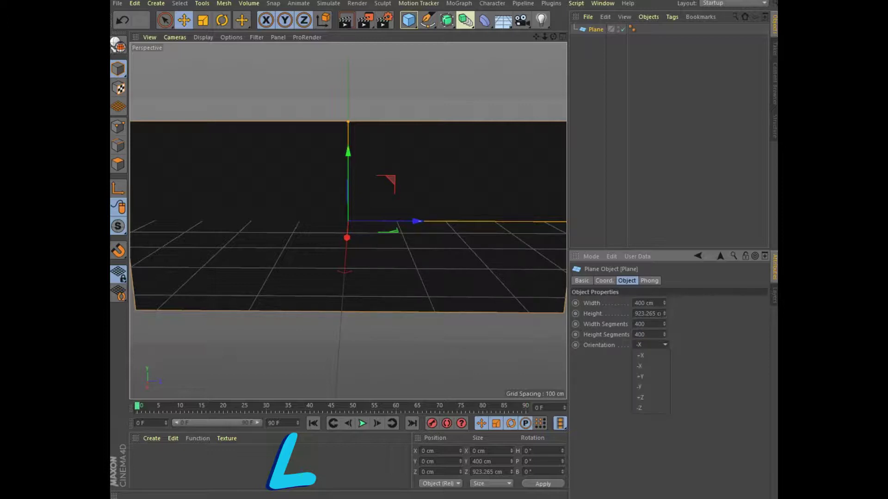
pyautogui.click(640, 355)
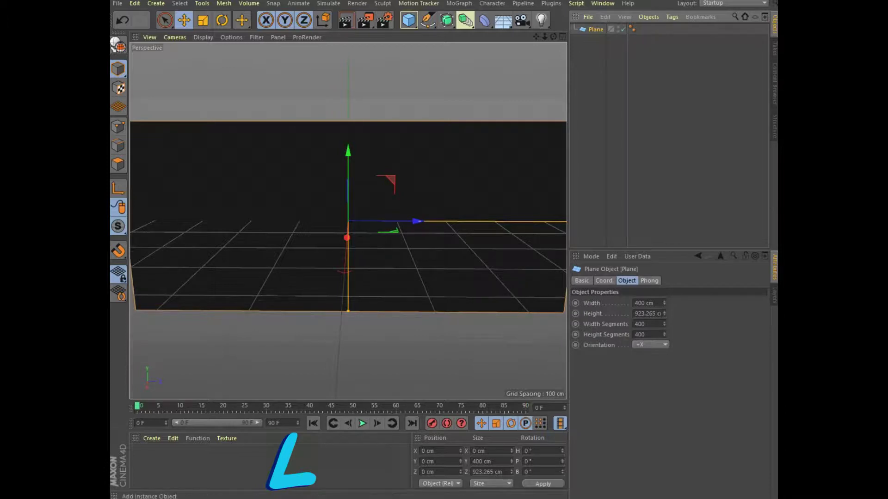
pyautogui.click(484, 20)
# Put a Displacer under the plane with a Noise shader and render a viewport preview
pyautogui.keyDown('shift'); pyautogui.click(214, 148); pyautogui.keyUp('shift')
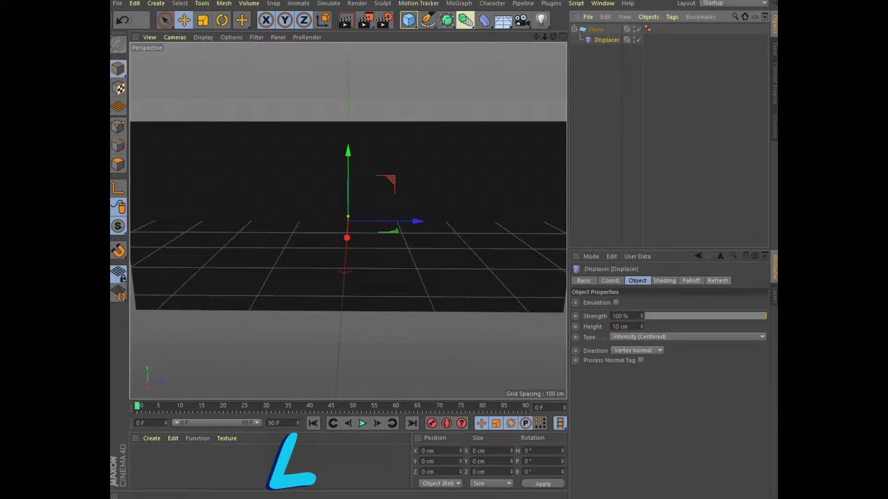
pyautogui.click(664, 281)
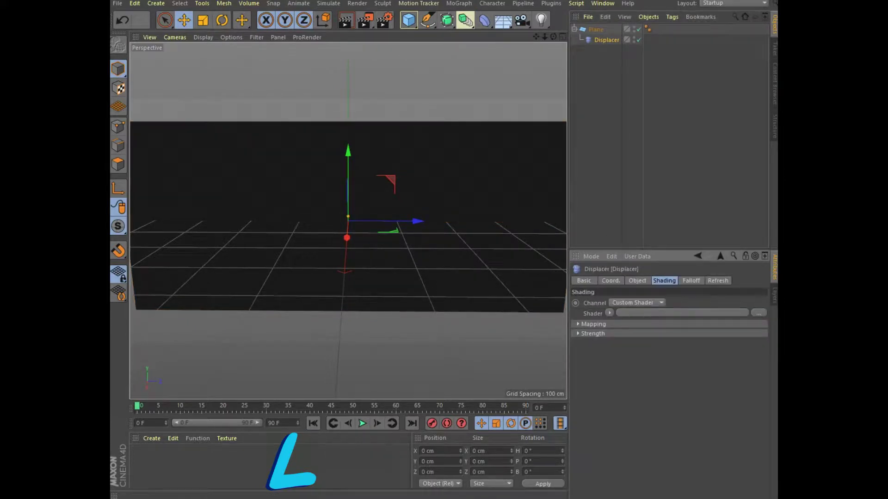
pyautogui.click(609, 313)
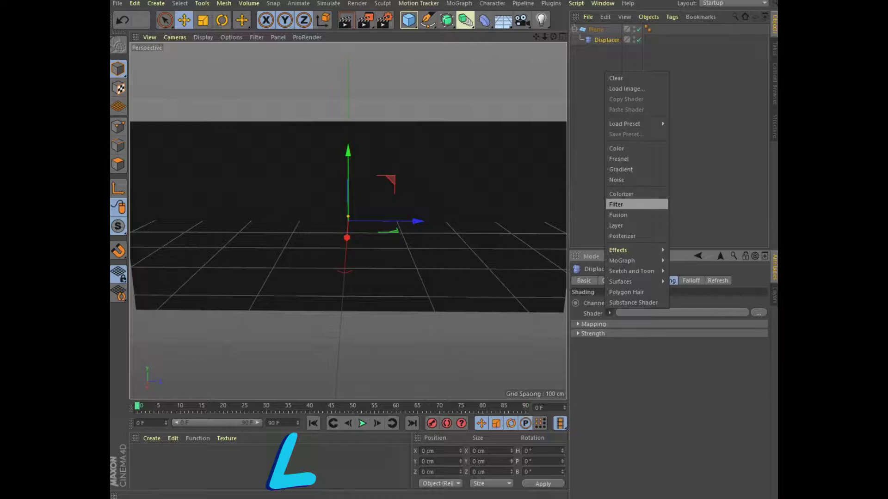
pyautogui.click(617, 179)
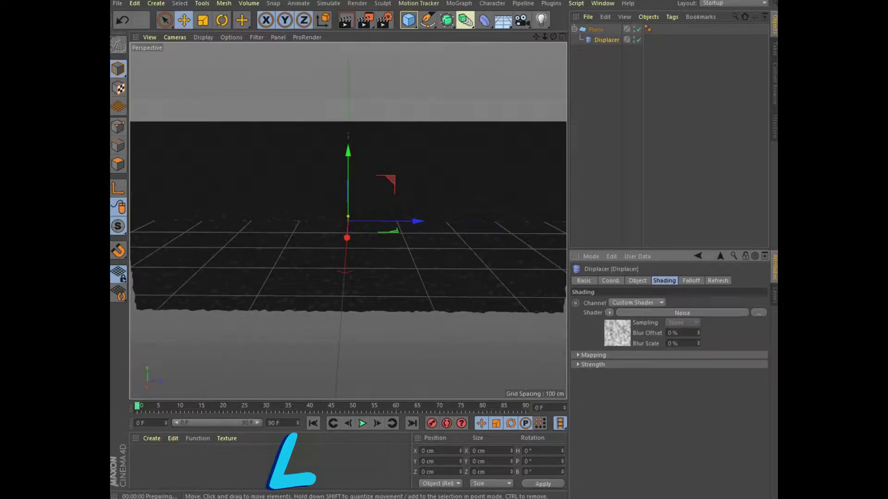
pyautogui.hotkey('ctrl', 'r')
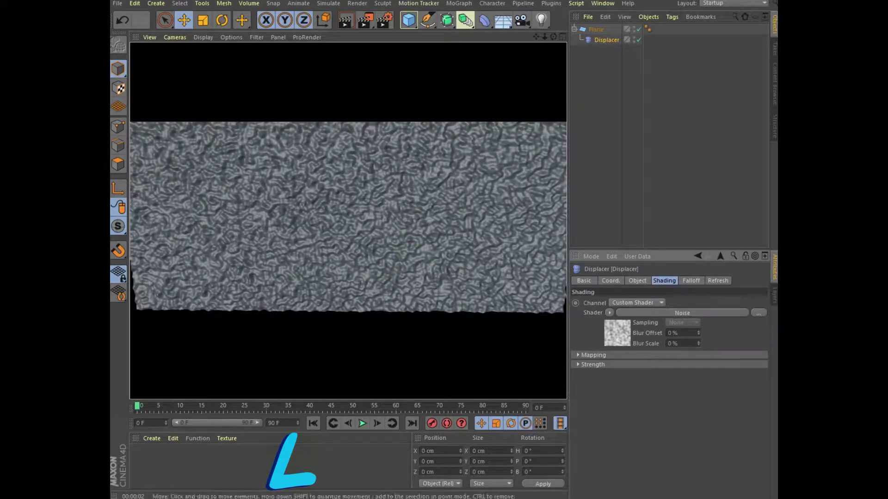
pyautogui.click(682, 313)
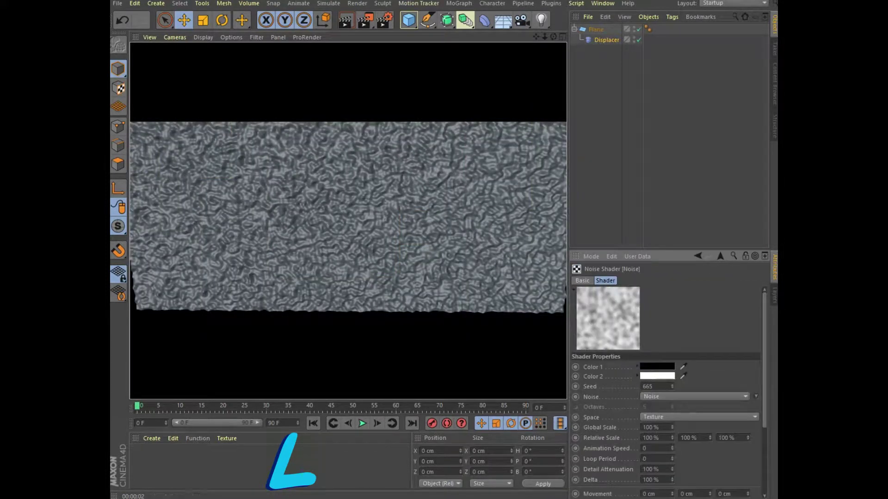
# Set the noise type to Gaseous with 1 octave and 550% global scale
pyautogui.click(693, 396)
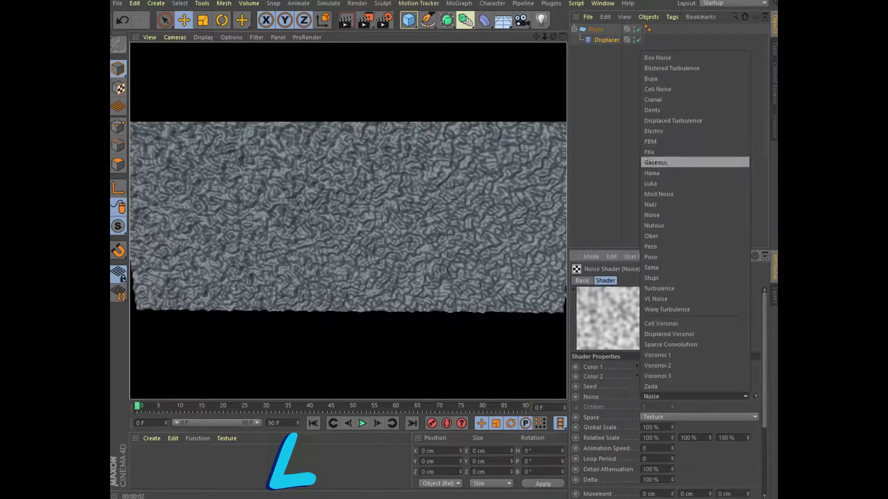
pyautogui.click(656, 162)
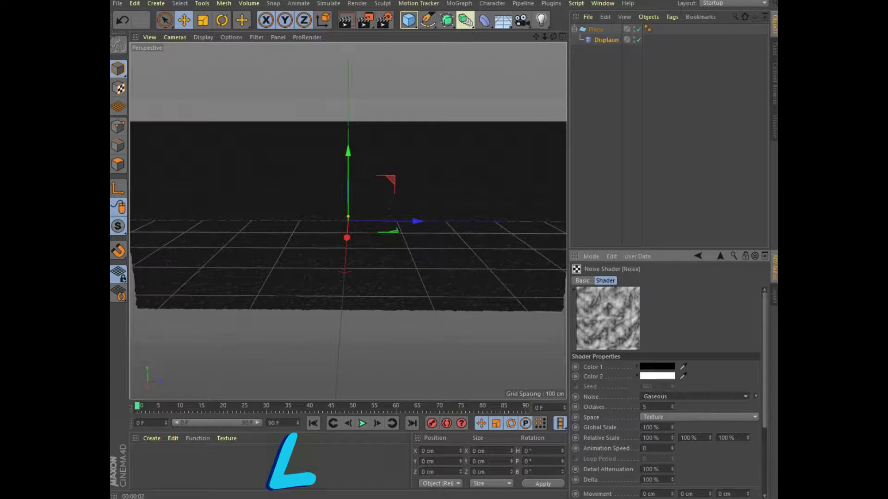
pyautogui.doubleClick(656, 406)
pyautogui.write('1')
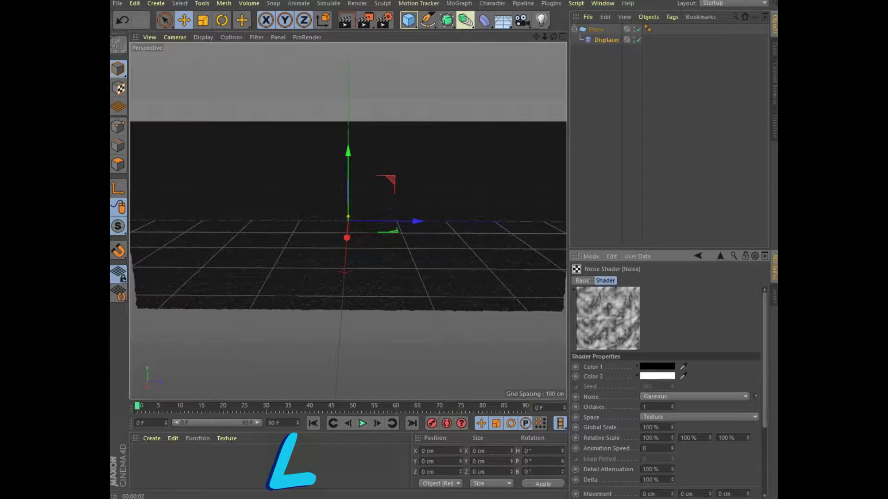
pyautogui.press('Tab')
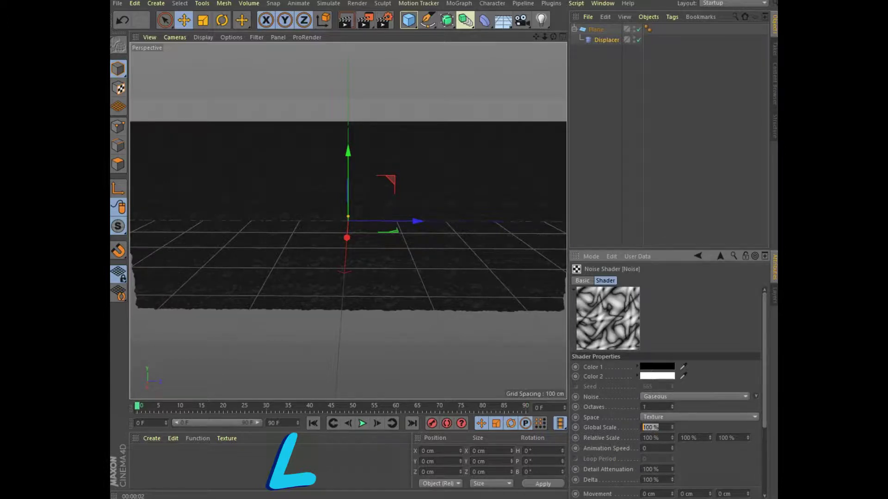
pyautogui.write('550')
pyautogui.press('Return')
pyautogui.scroll(-4, 666, 393)
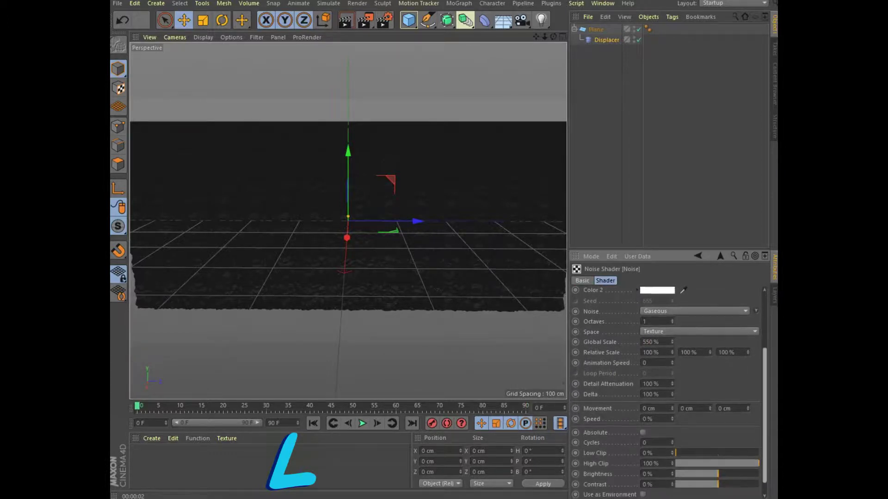
# Set noise animation speed 0.8 and 2 cycles, play the animation and render a preview
pyautogui.doubleClick(655, 362)
pyautogui.write('0.8')
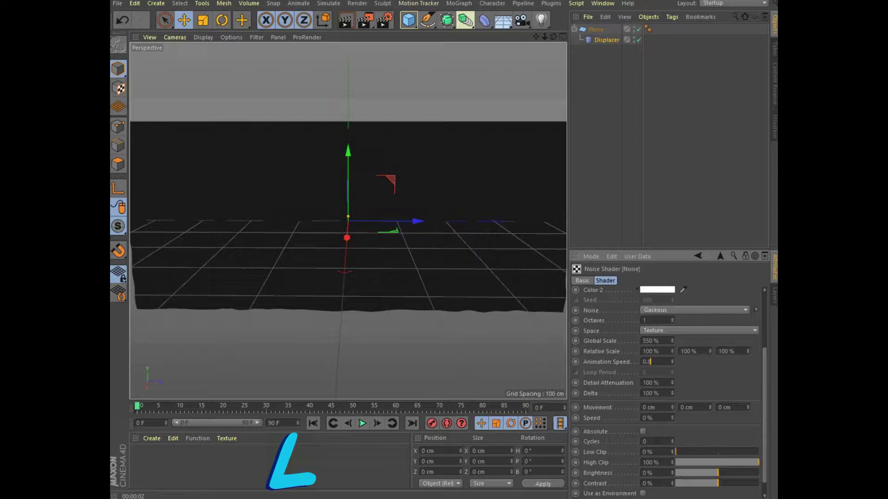
pyautogui.doubleClick(655, 441)
pyautogui.write('2')
pyautogui.press('Return')
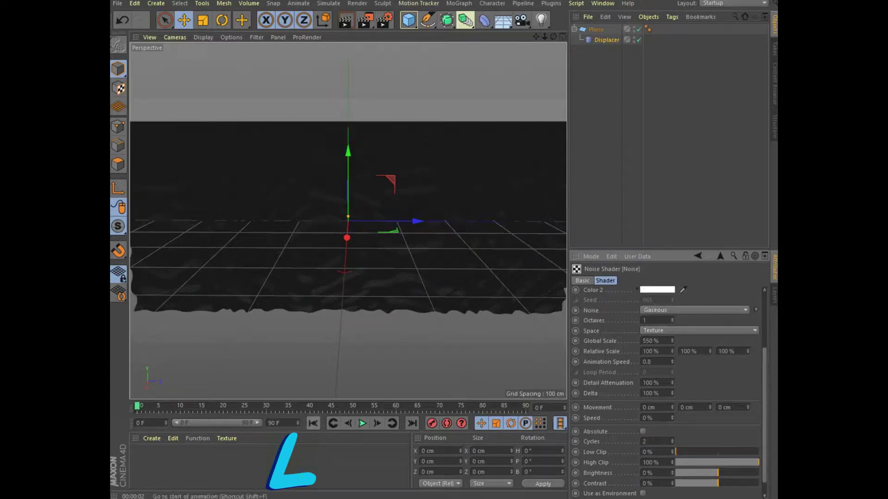
pyautogui.click(362, 423)
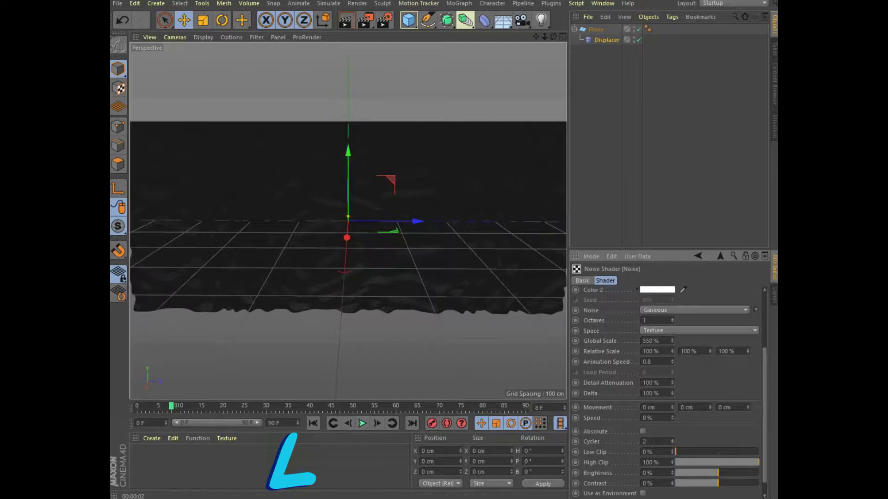
pyautogui.click(346, 20)
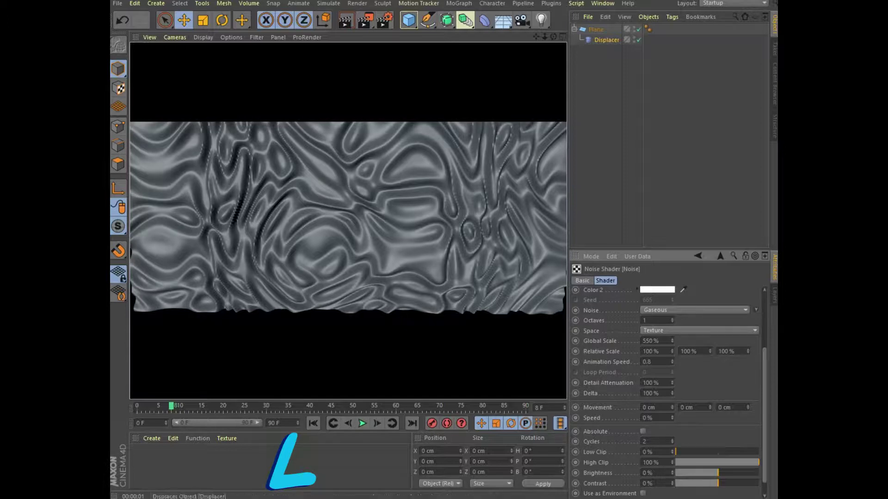
# Lay the plane flat facing +Y and widen it to about 877 cm
pyautogui.click(596, 29)
pyautogui.click(649, 345)
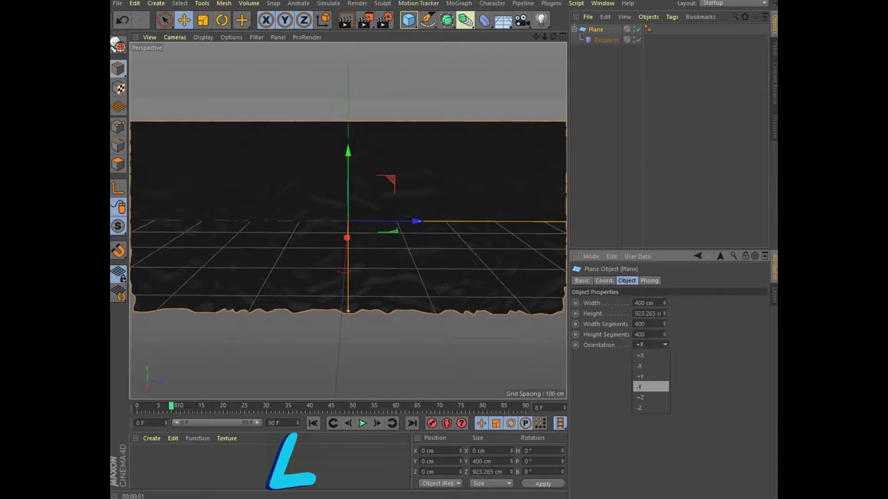
pyautogui.click(640, 377)
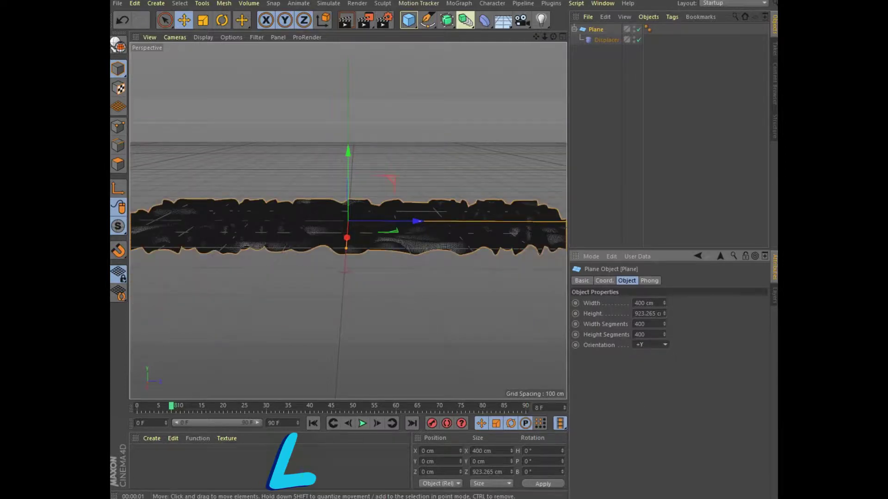
pyautogui.moveTo(553, 36); pyautogui.dragTo(554, 65)
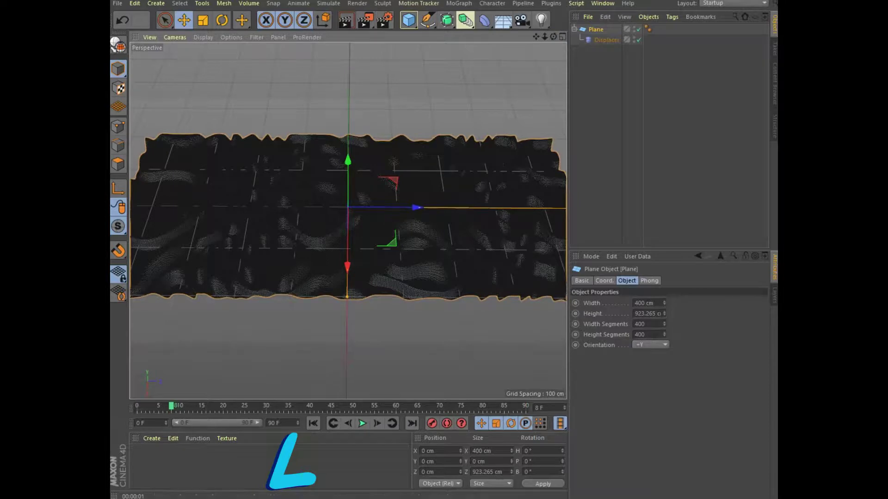
pyautogui.moveTo(664, 303); pyautogui.dragTo(664, 259)
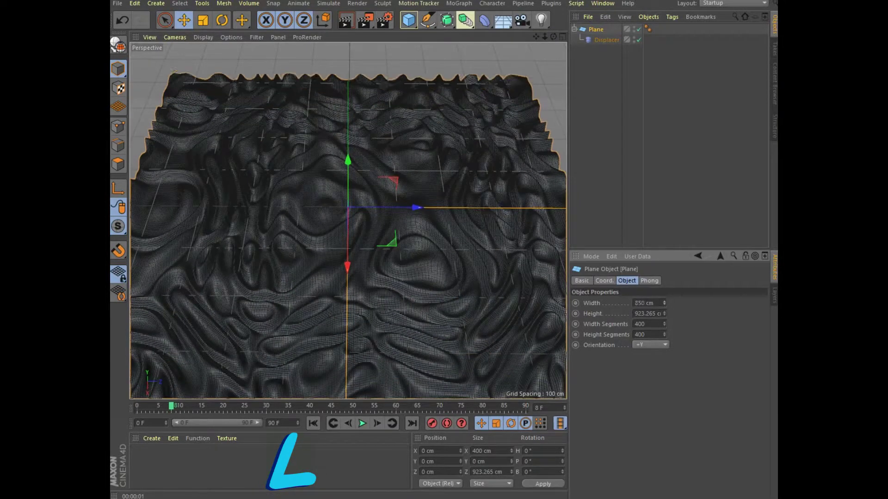
# Render a preview of the displaced plane and play back the noise animation
pyautogui.hotkey('ctrl', 'r')
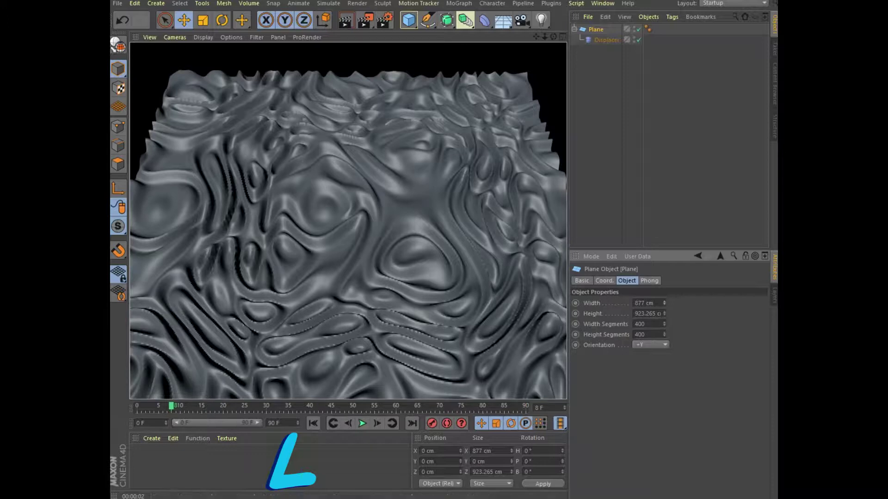
pyautogui.click(362, 423)
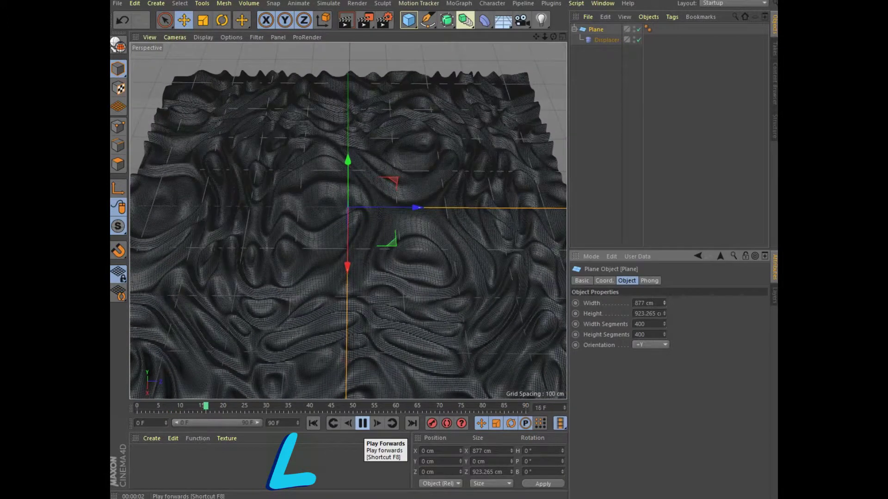
pyautogui.click(363, 423)
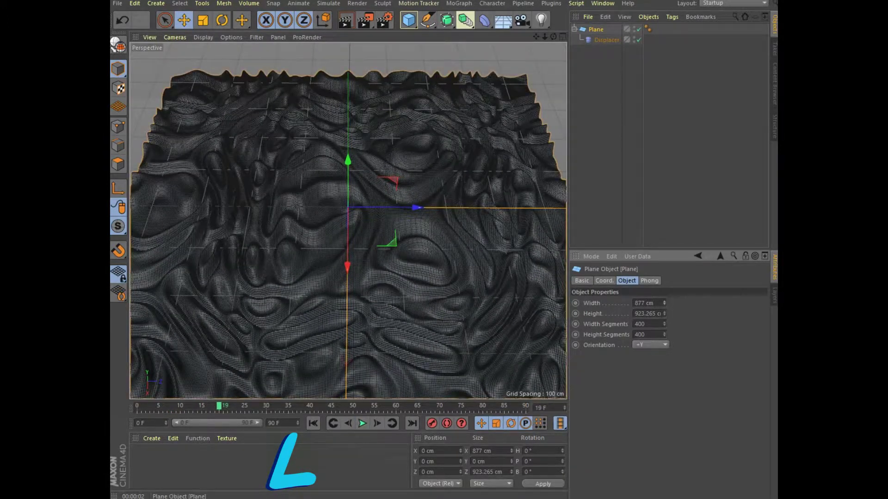
pyautogui.click(606, 40)
# Try noise octaves of 1.1, 1.2 and 1.3 and render a preview
pyautogui.click(587, 324)
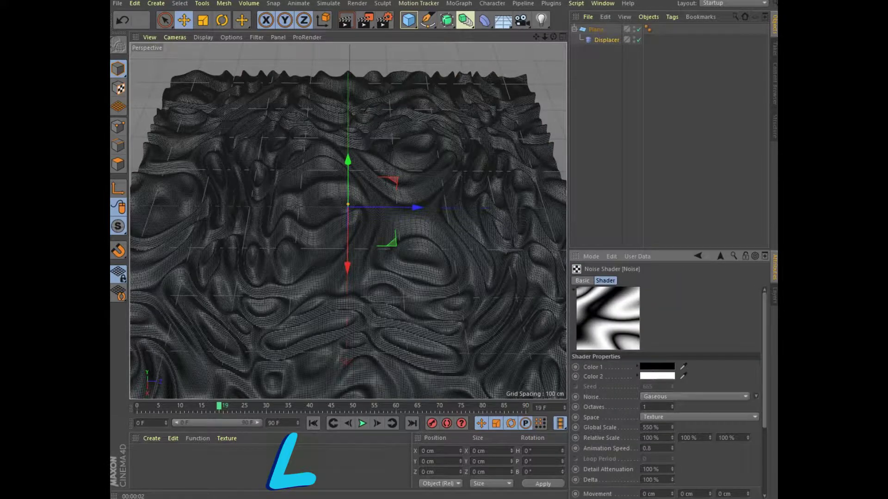
pyautogui.write('1.1')
pyautogui.press('Return')
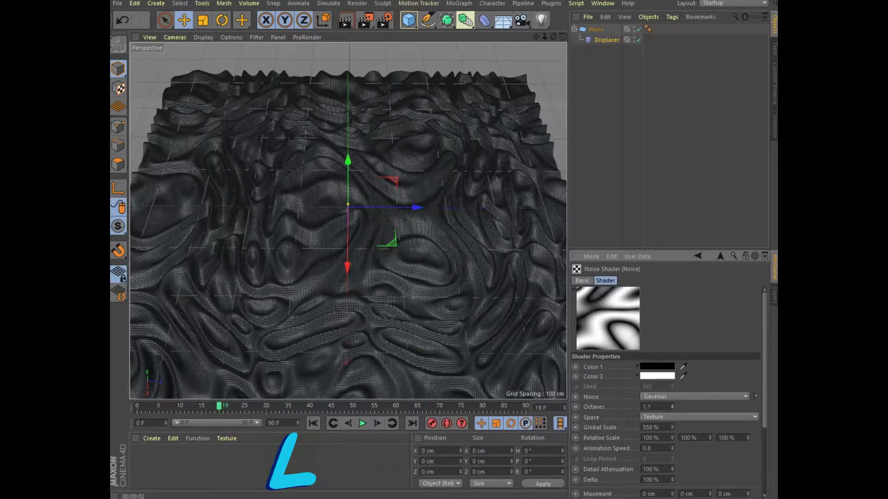
pyautogui.write('1.2')
pyautogui.press('Return')
pyautogui.write('1.3')
pyautogui.press('Return')
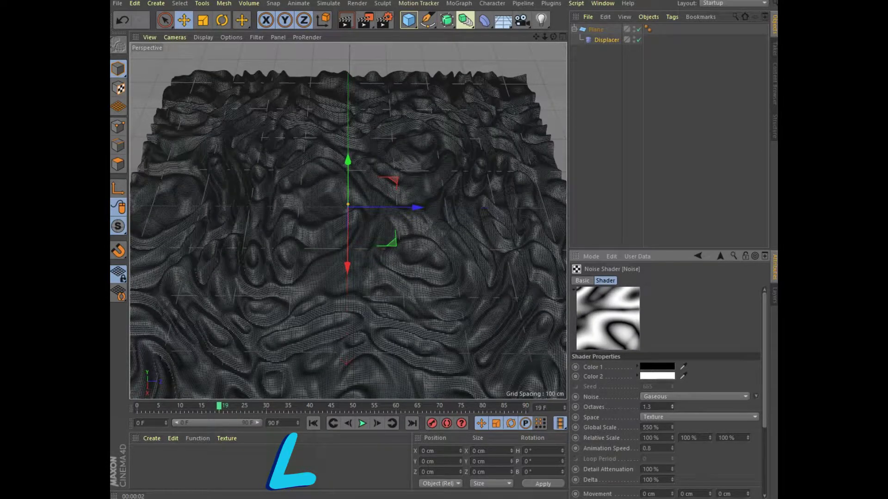
pyautogui.hotkey('ctrl', 'r')
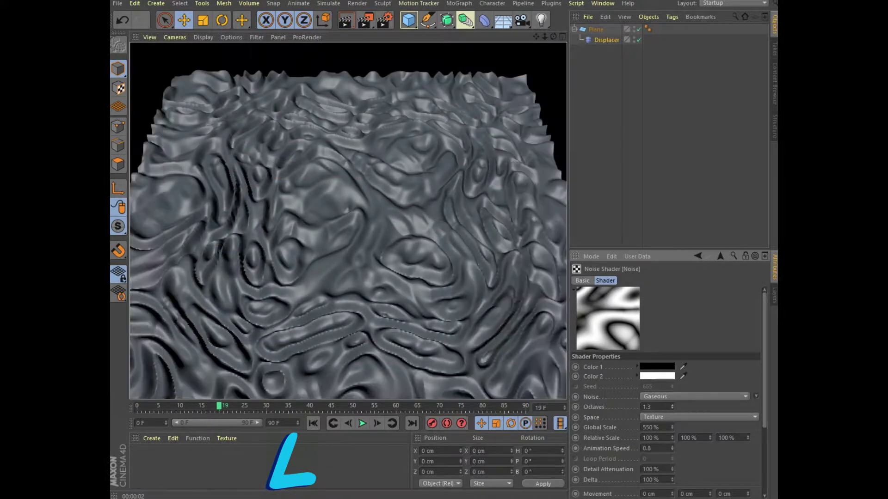
# Set octaves to 1 and global scale to 750%, then preview the animation
pyautogui.write('1')
pyautogui.press('Return')
pyautogui.write('750')
pyautogui.press('Return')
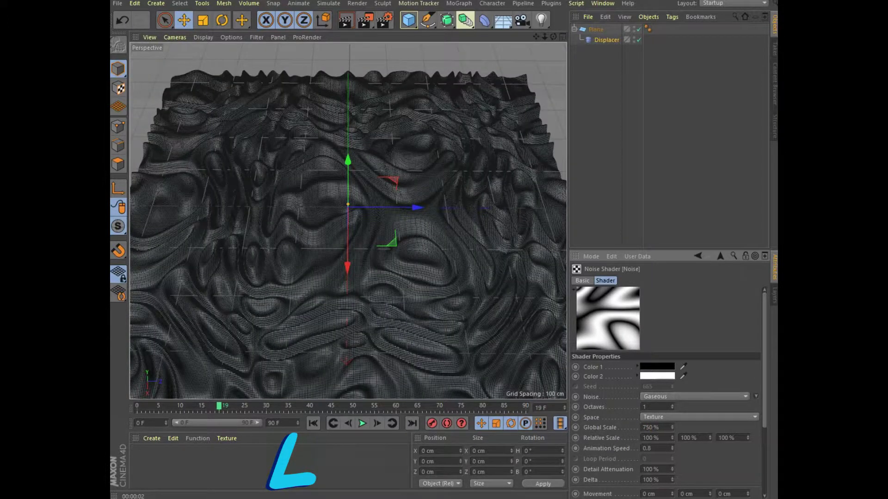
pyautogui.click(363, 424)
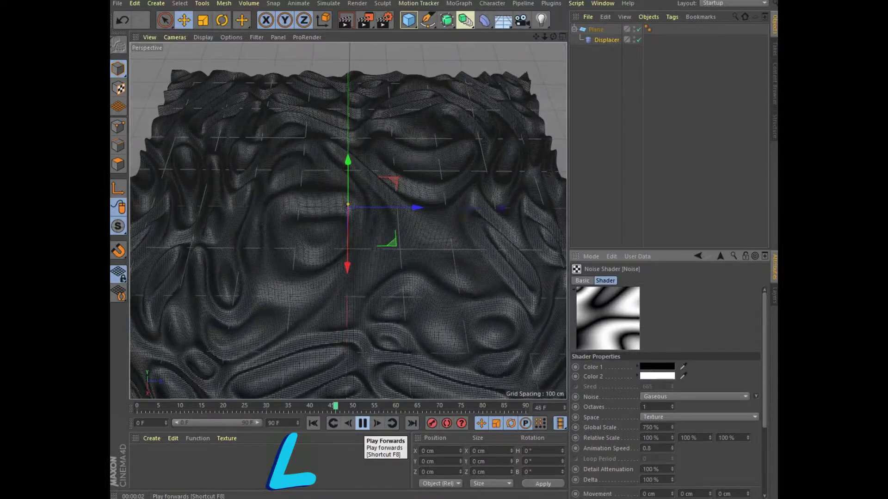
pyautogui.click(363, 424)
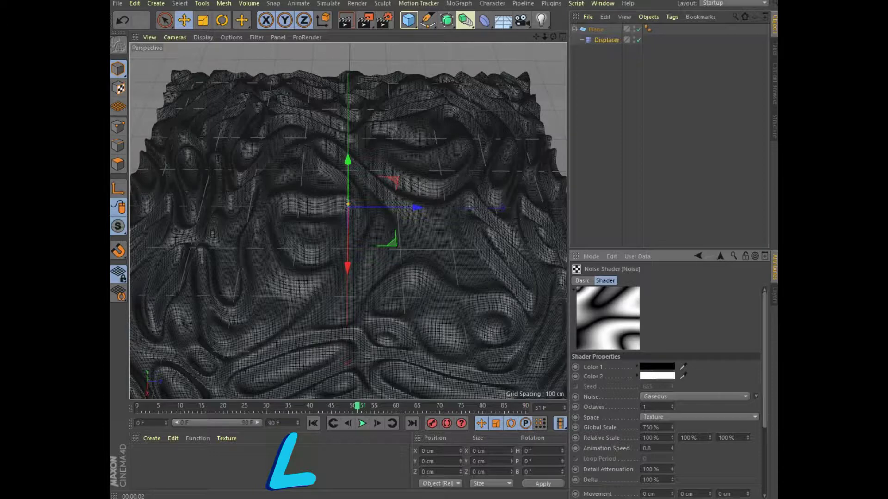
# Set the noise animation speed to 1% and play it back to check the motion
pyautogui.scroll(-1, 666, 393)
pyautogui.scroll(-2, 666, 393)
pyautogui.scroll(-2, 666, 393)
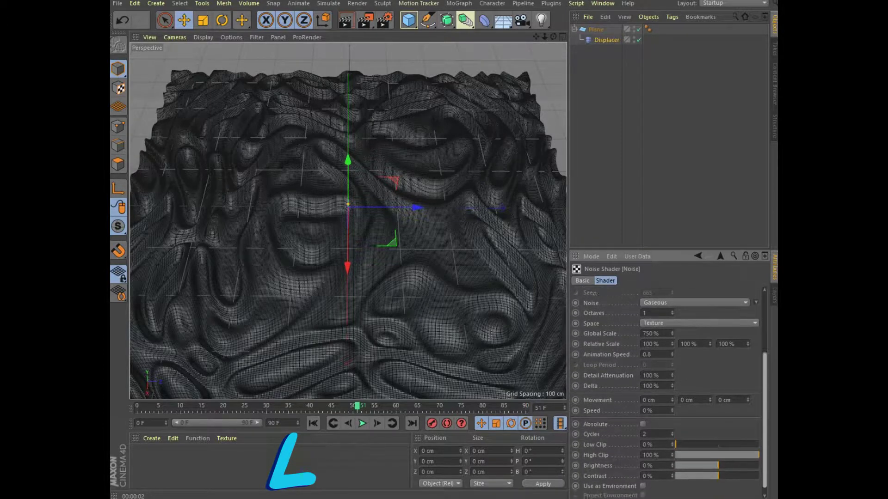
pyautogui.scroll(-2, 666, 393)
pyautogui.click(652, 401)
pyautogui.write('1')
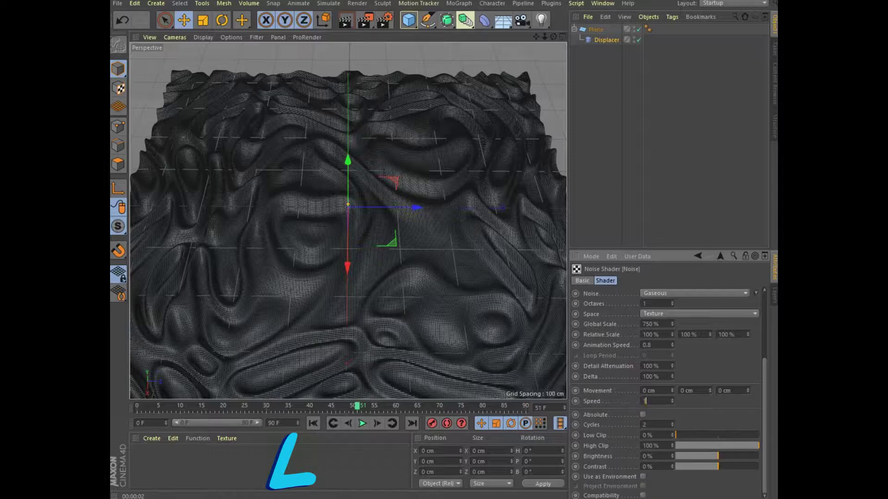
pyautogui.press('Return')
pyautogui.click(362, 424)
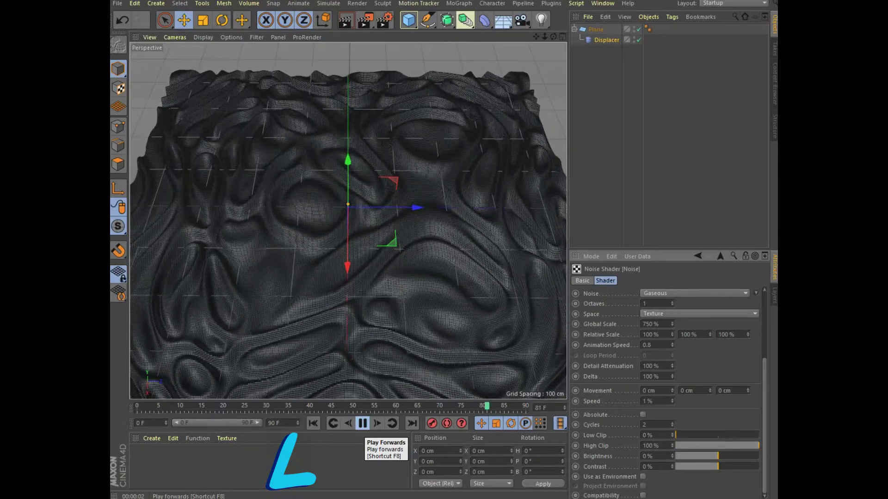
pyautogui.click(363, 423)
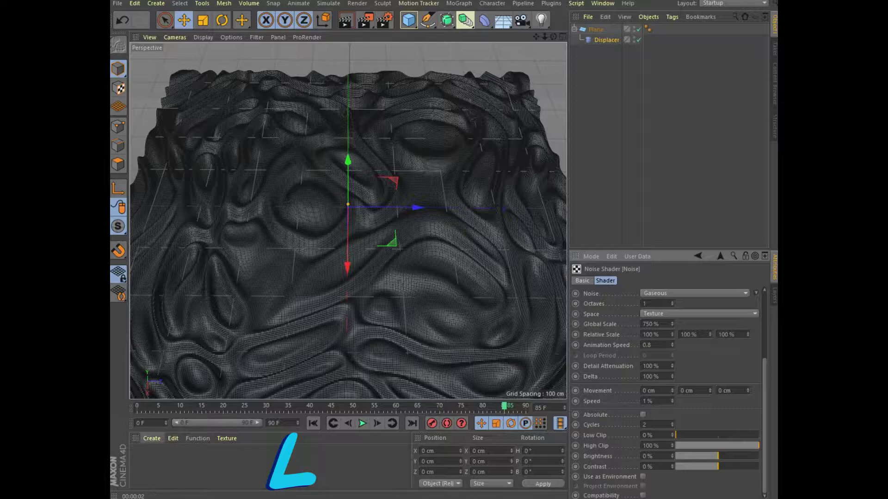
# Create a new material Mat and load a Gradient into its Color texture
pyautogui.click(152, 438)
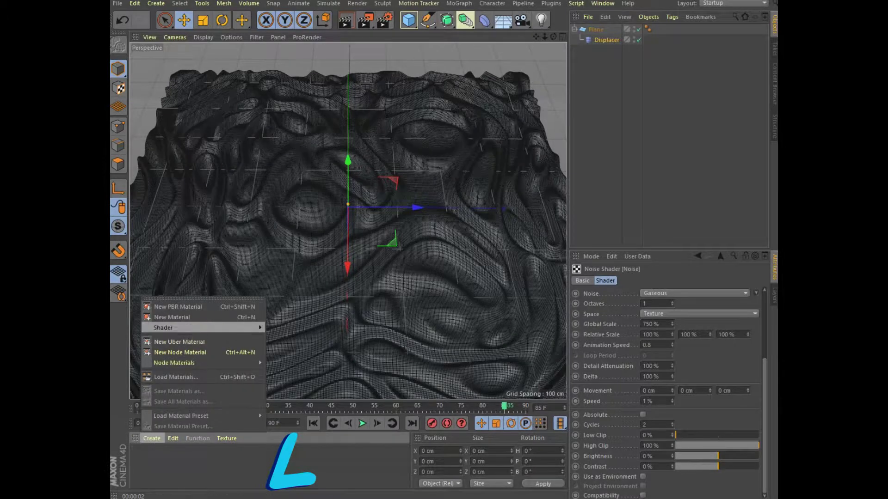
pyautogui.click(157, 314)
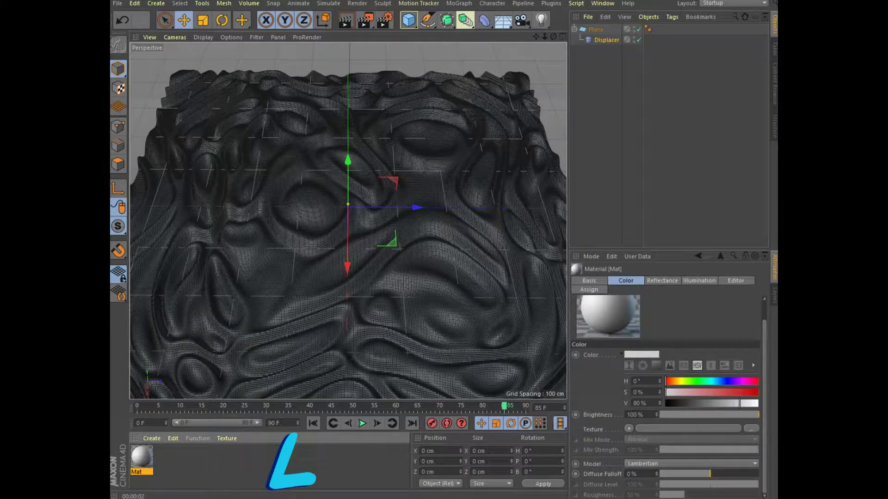
pyautogui.doubleClick(142, 457)
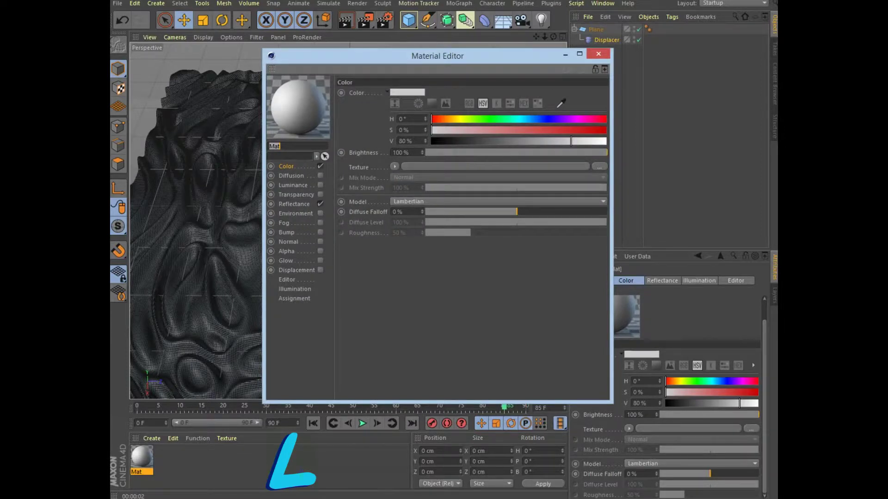
pyautogui.click(394, 167)
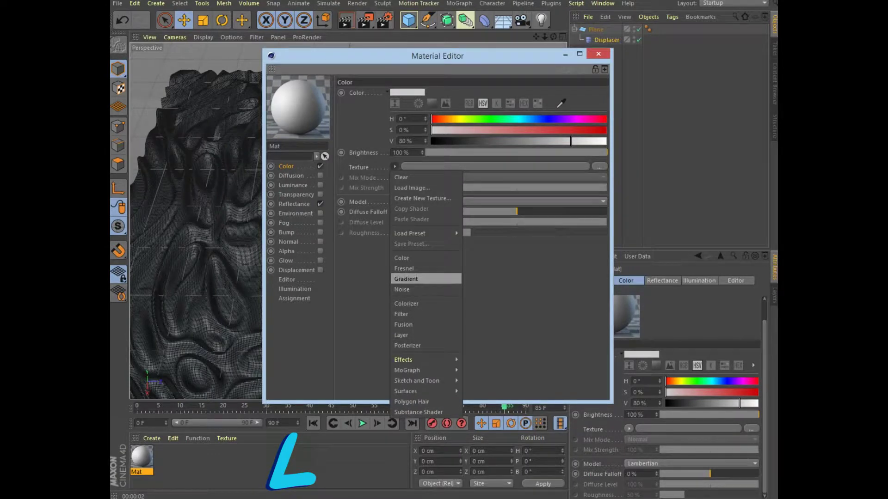
pyautogui.click(406, 279)
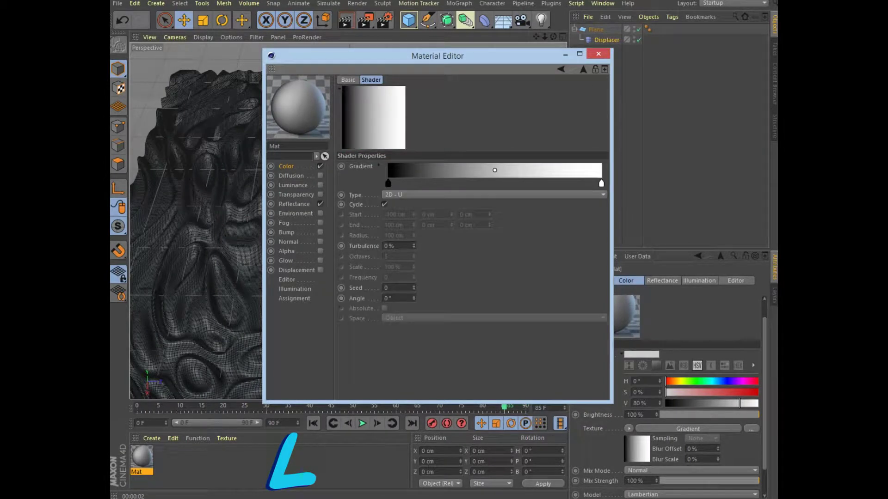
# Make the colour gradient 2D - Circular and apply the Full Colors preset
pyautogui.click(493, 195)
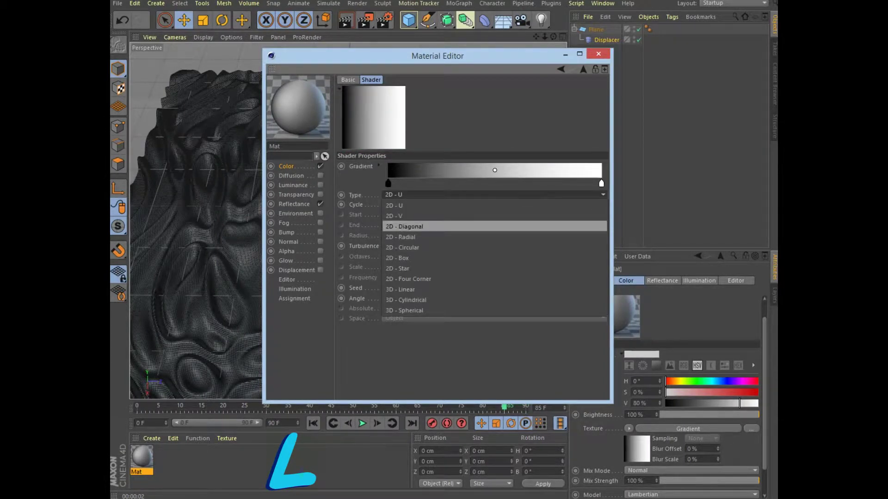
pyautogui.click(401, 247)
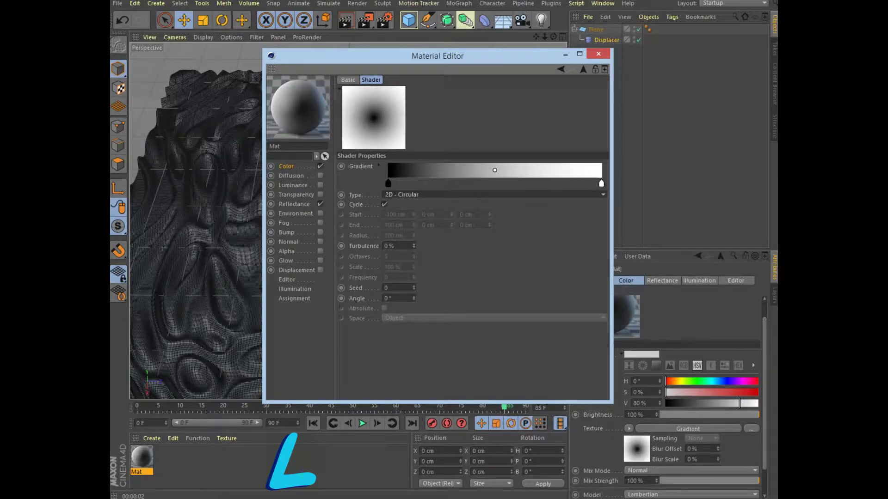
pyautogui.click(378, 166)
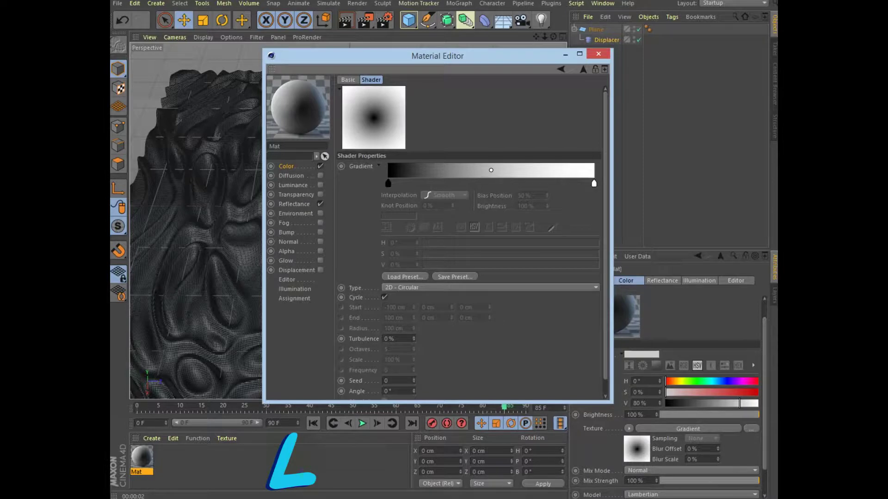
pyautogui.click(405, 275)
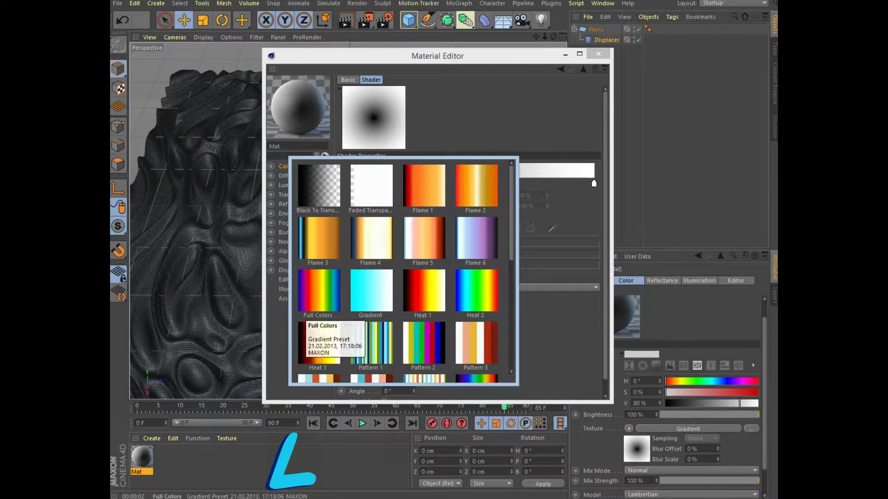
pyautogui.click(318, 295)
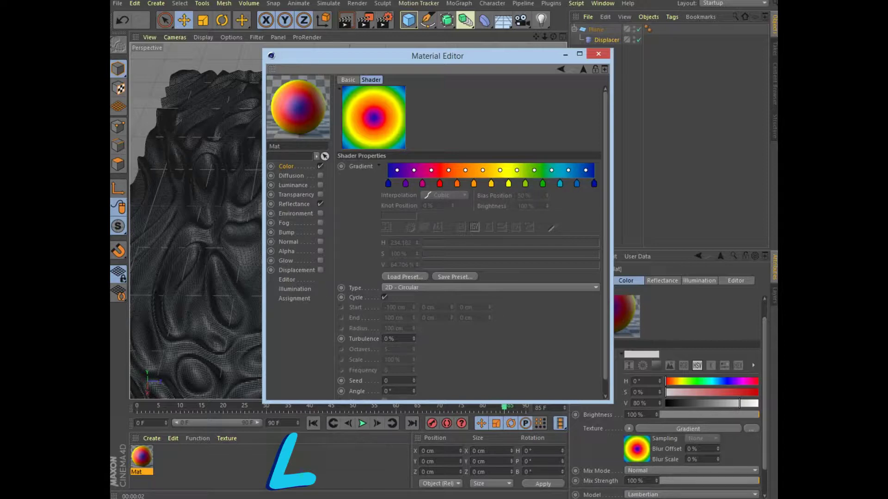
pyautogui.click(294, 204)
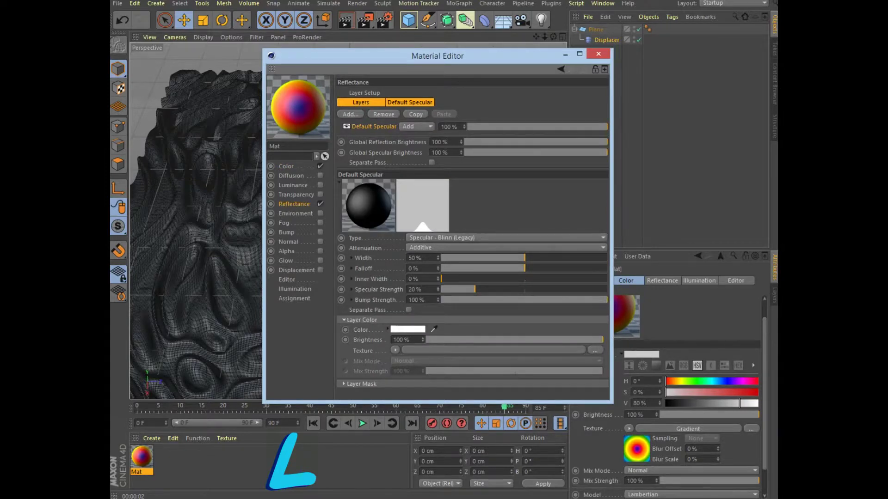
# Add a GGX reflection layer to the material's Reflectance channel
pyautogui.click(321, 166)
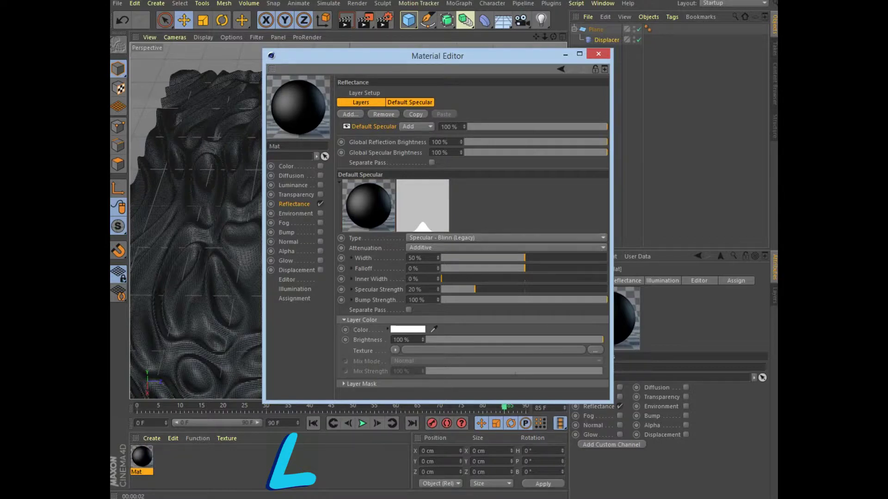
pyautogui.click(350, 115)
pyautogui.click(393, 132)
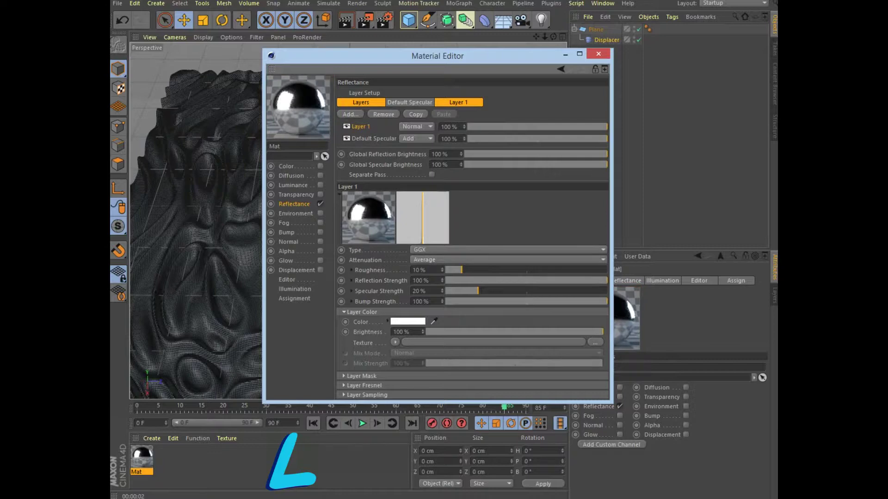
# Clear the gradient from the Color texture and return to the GGX Layer 1 settings
pyautogui.click(320, 166)
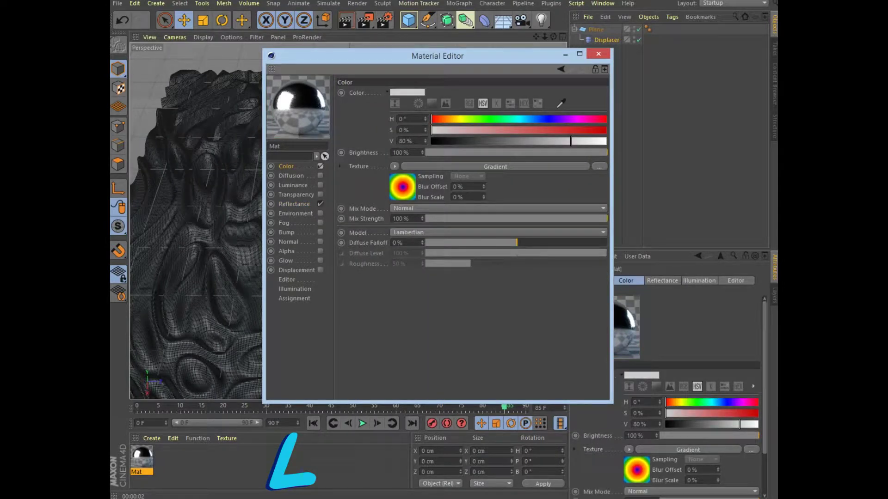
pyautogui.click(394, 165)
pyautogui.click(416, 176)
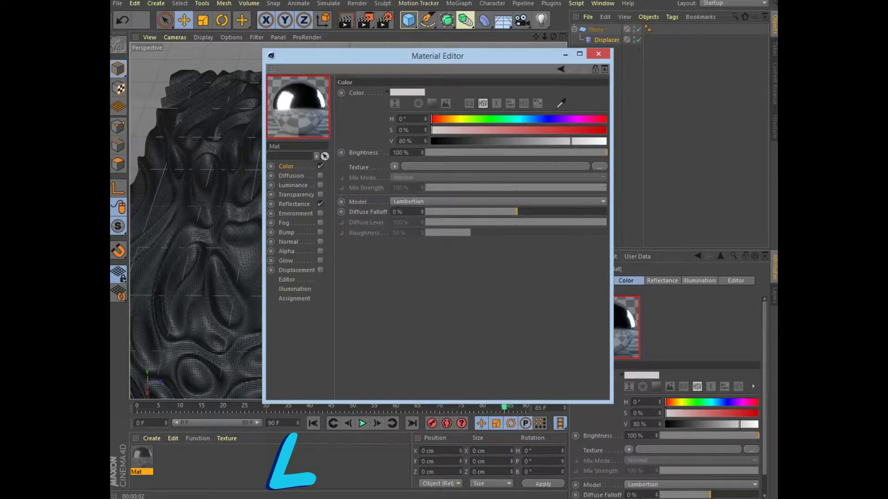
pyautogui.click(293, 204)
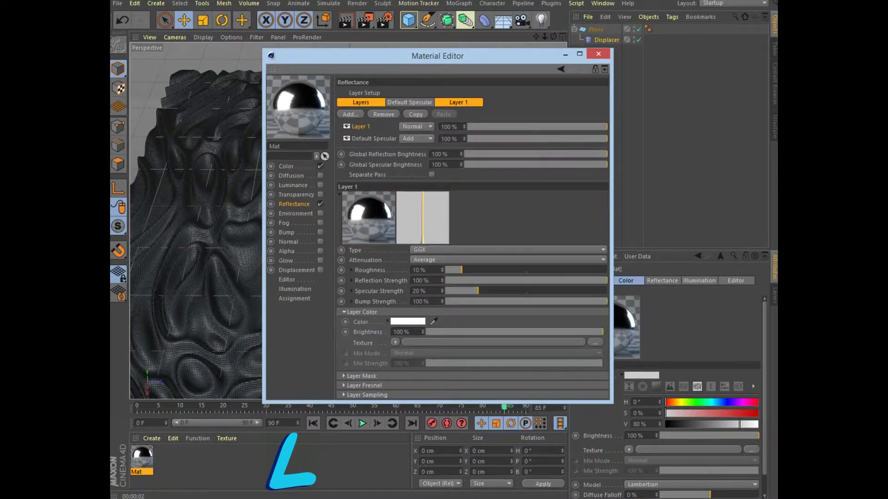
pyautogui.click(387, 320)
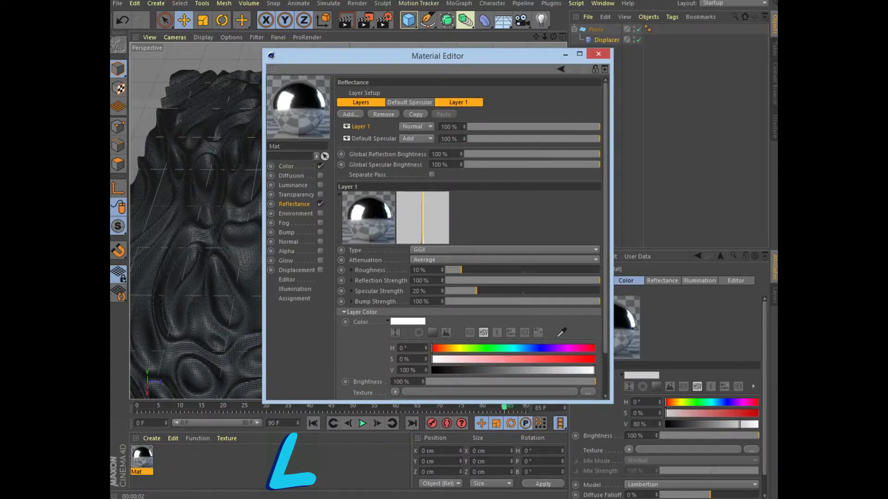
pyautogui.click(388, 321)
pyautogui.click(387, 321)
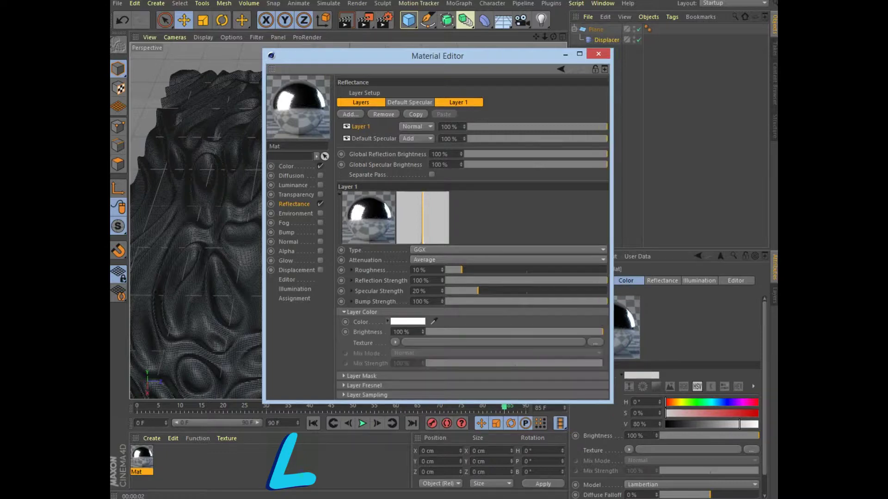
# Load a Full Colors gradient into the GGX layer colour texture, then close the Material Editor
pyautogui.click(395, 342)
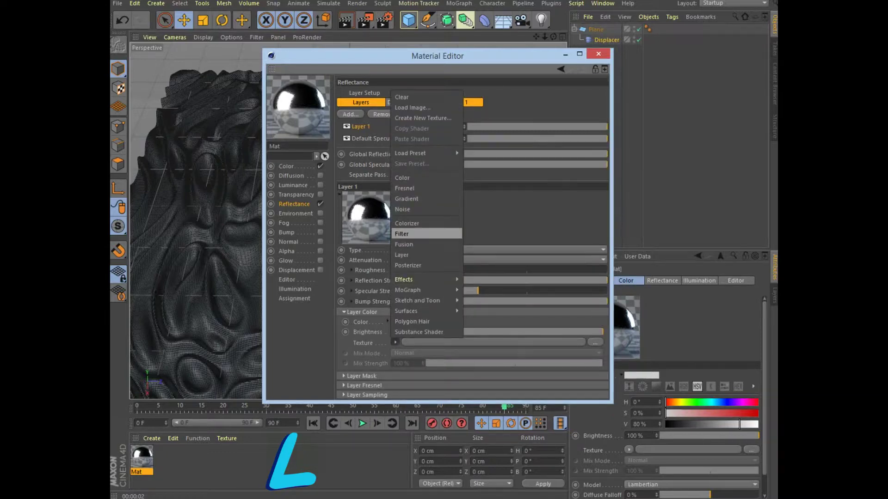
pyautogui.click(407, 198)
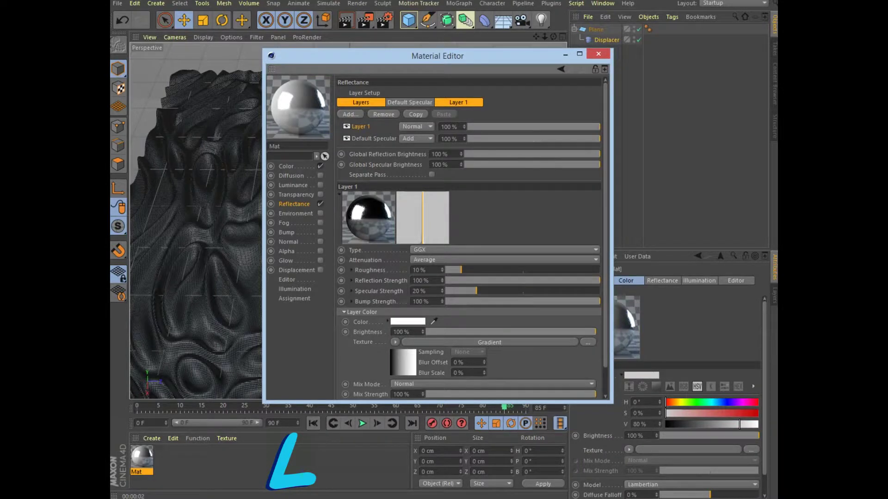
pyautogui.click(489, 342)
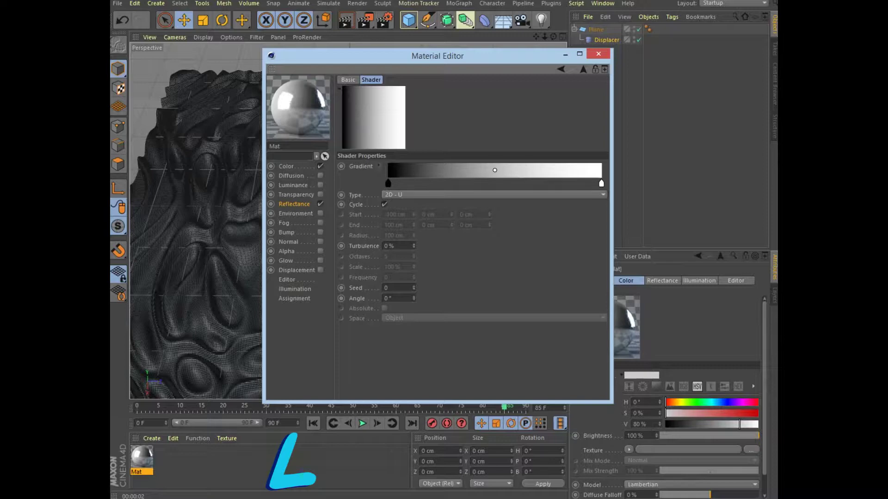
pyautogui.click(378, 165)
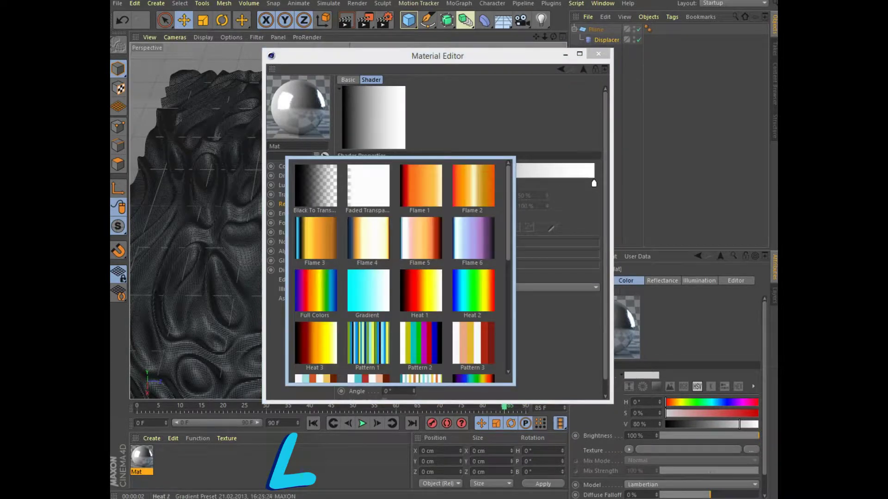
pyautogui.click(316, 290)
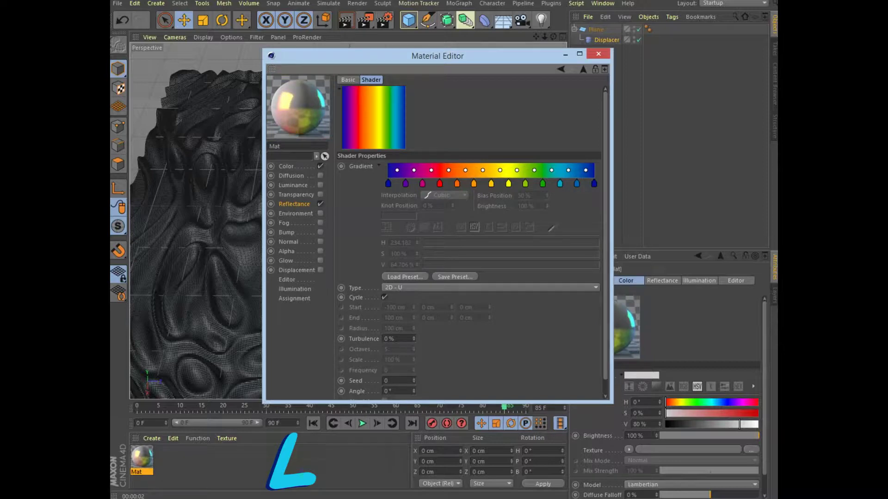
pyautogui.hotkey('alt', 'F4')
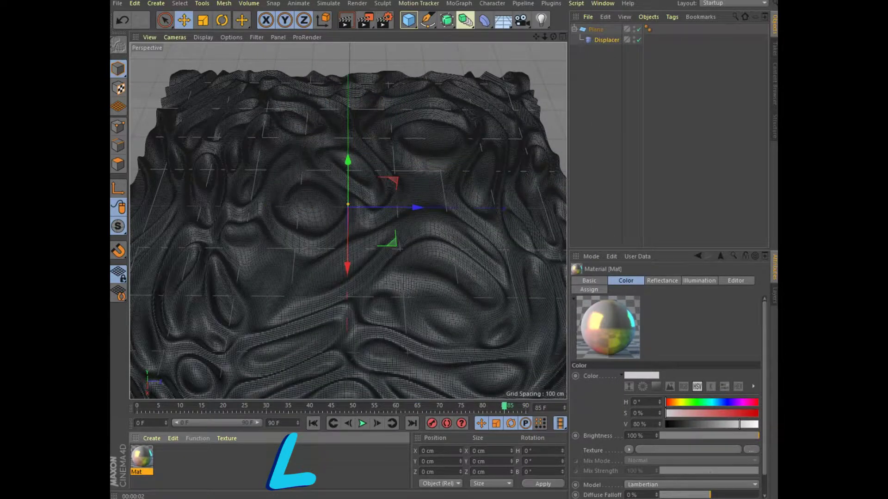
# Drop the Mat material onto Plane in the Object Manager and render the viewport preview
pyautogui.moveTo(141, 456); pyautogui.dragTo(596, 29)
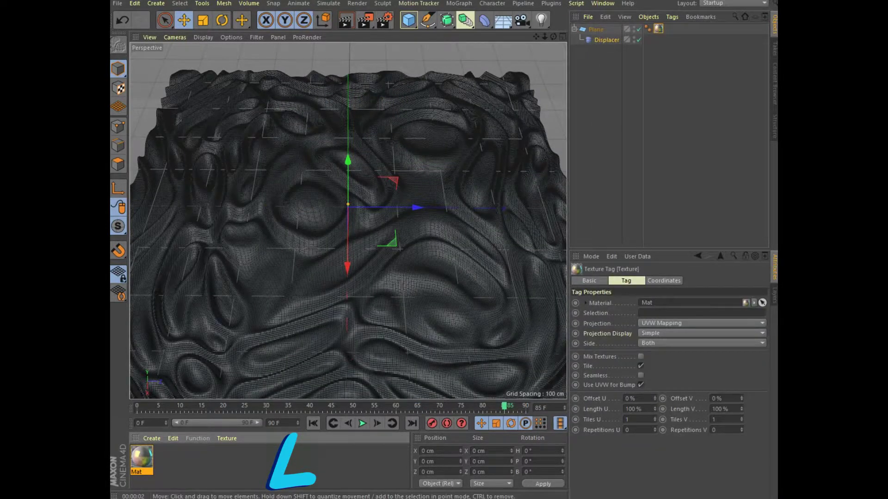
pyautogui.click(345, 19)
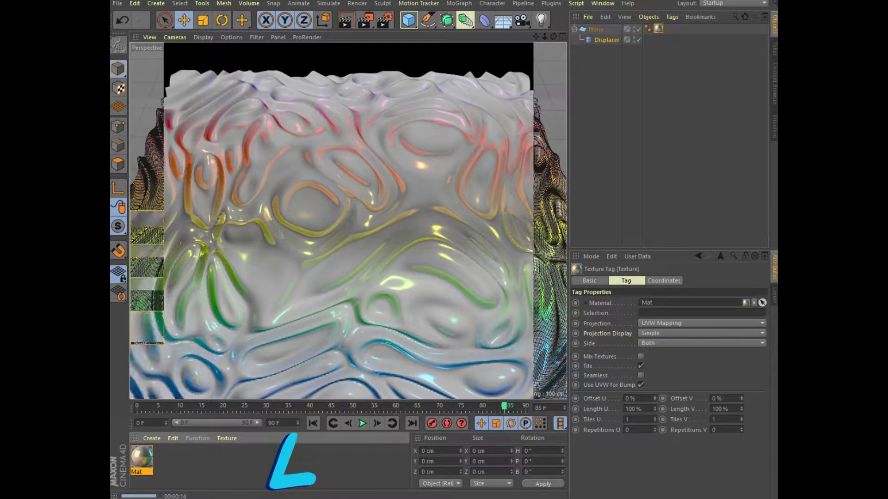
# Set the animation end frame to 200, expand the preview range, and play it back
pyautogui.click(362, 423)
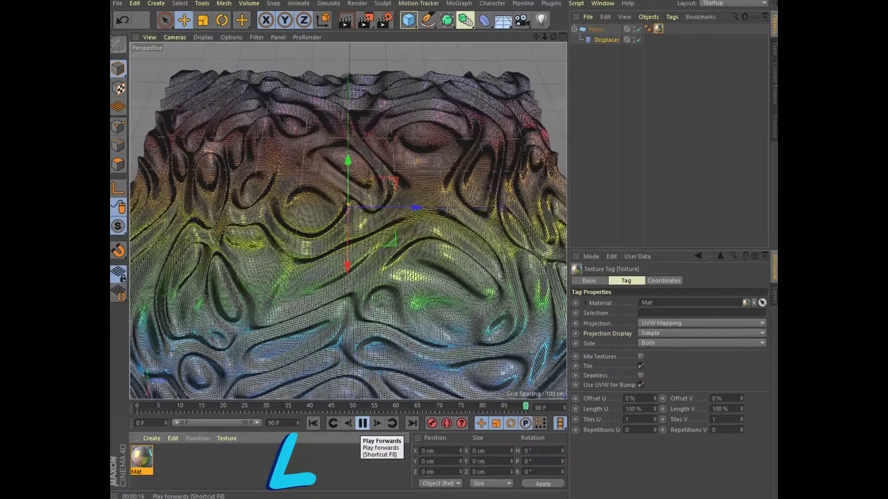
pyautogui.click(362, 424)
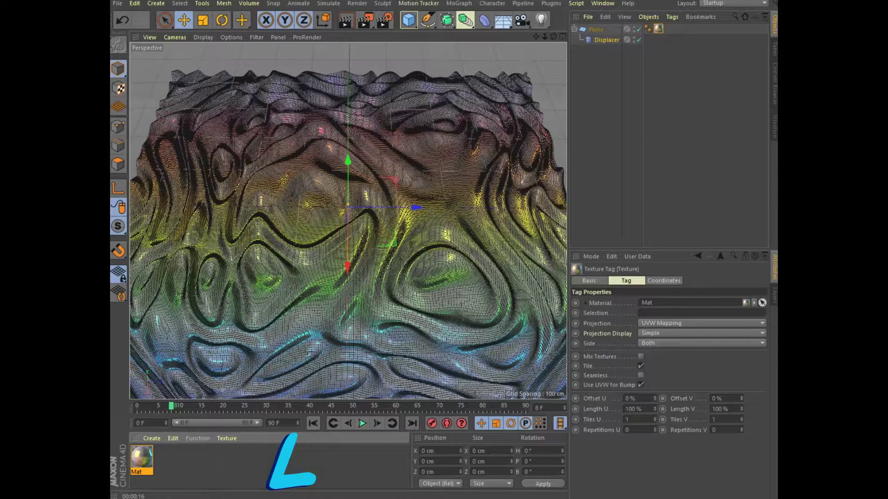
pyautogui.write('200')
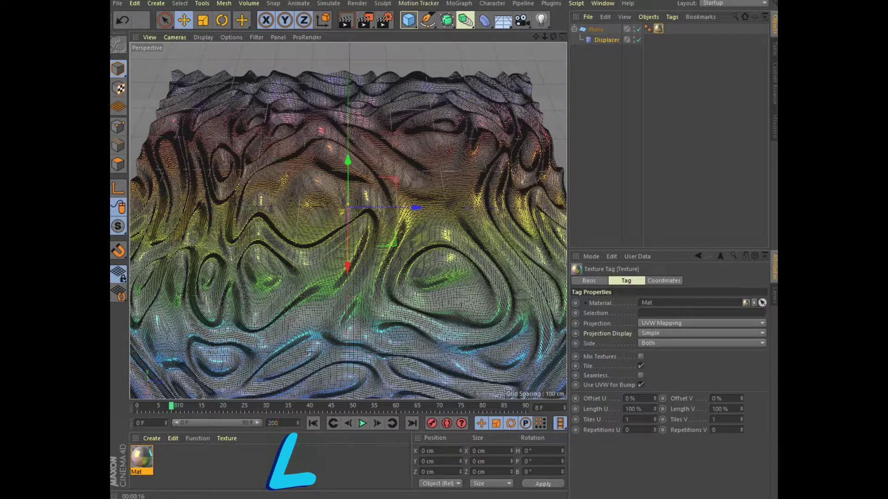
pyautogui.press('Return')
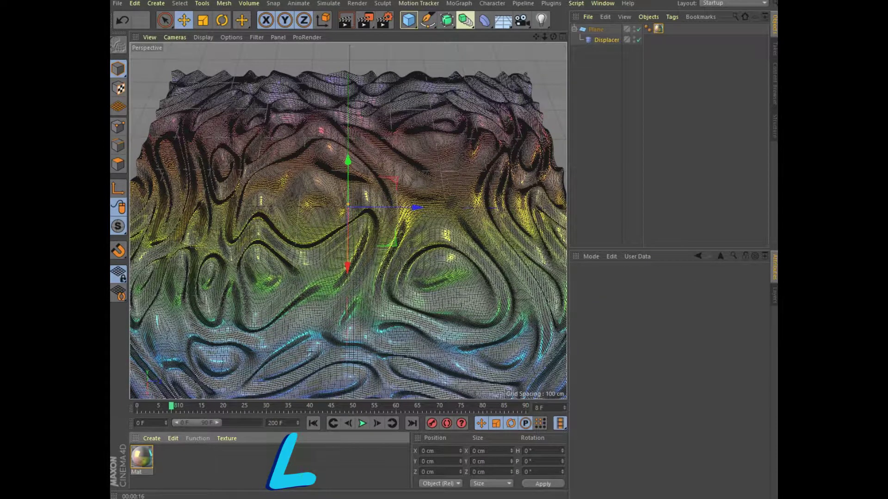
pyautogui.doubleClick(196, 424)
pyautogui.click(363, 424)
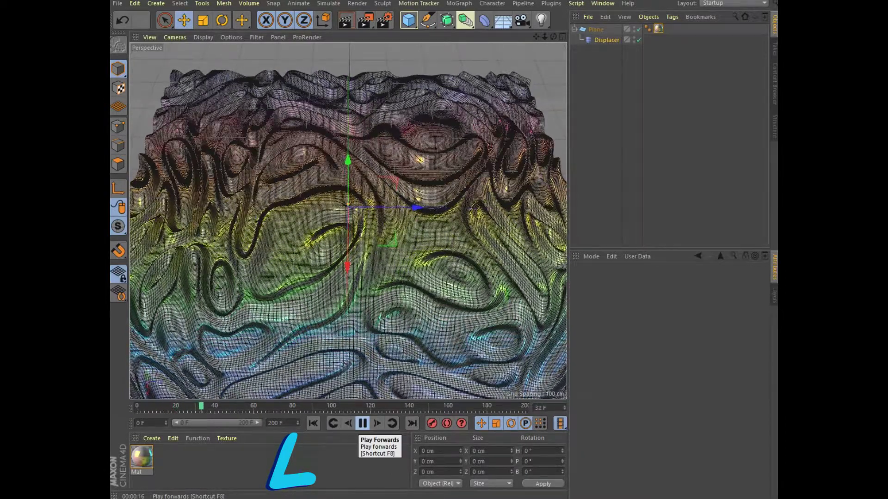
pyautogui.click(363, 424)
# Orbit to a top-down view of the displaced plane and render a preview
pyautogui.keyDown('alt'); pyautogui.moveTo(348, 194); pyautogui.dragTo(348, 220); pyautogui.keyUp('alt')
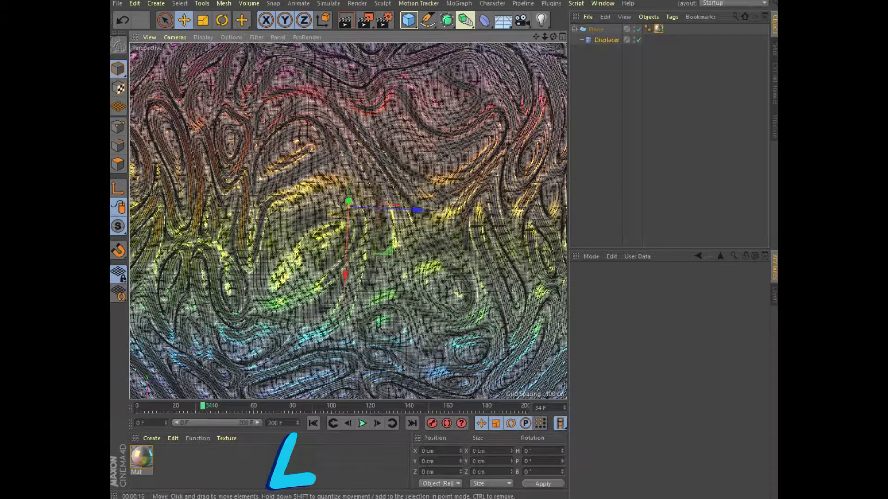
pyautogui.keyDown('alt'); pyautogui.moveTo(347, 220); pyautogui.dragTo(348, 221); pyautogui.keyUp('alt')
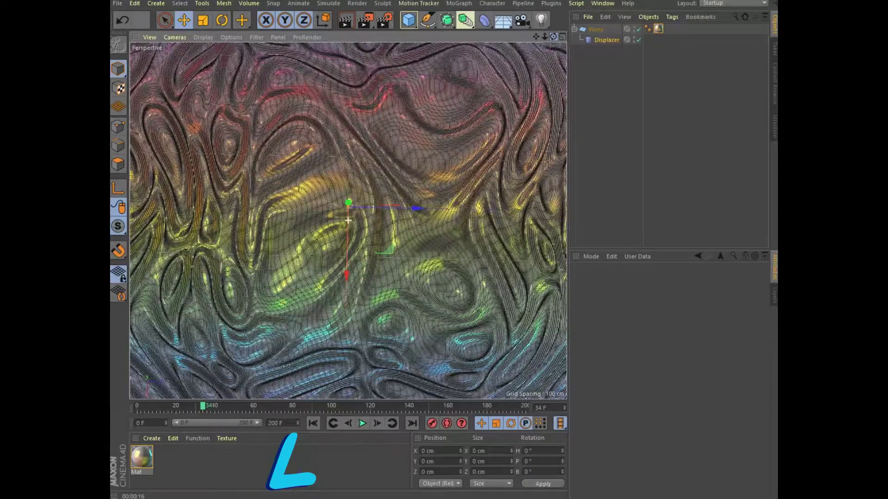
pyautogui.hotkey('ctrl', 'r')
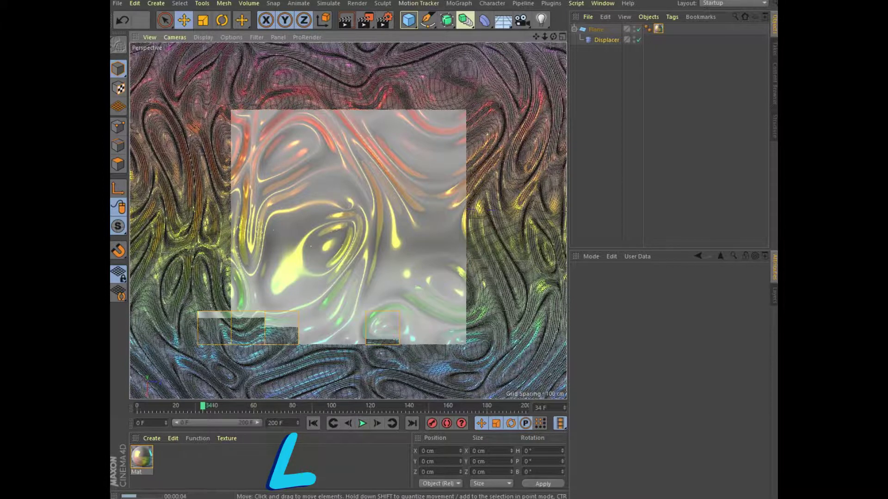
pyautogui.doubleClick(141, 457)
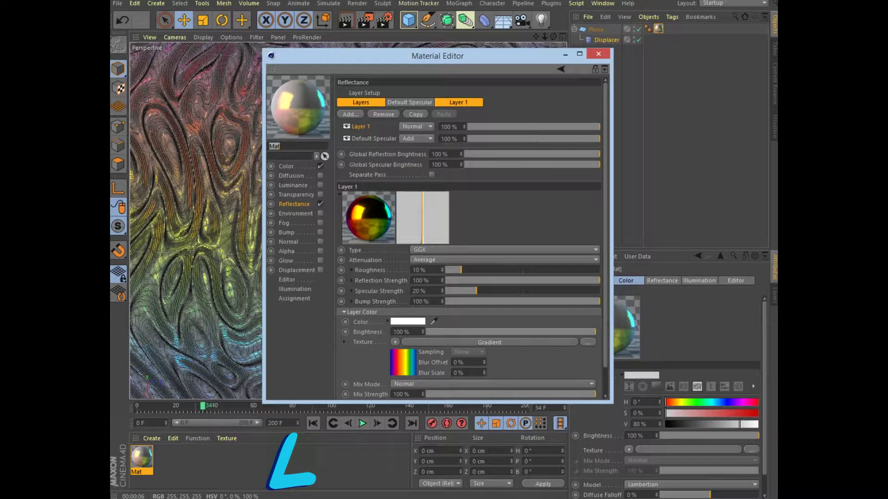
# Set Mat's reflectance layer colour to light blue (H 203°, S 87%) and close the editor
pyautogui.click(407, 321)
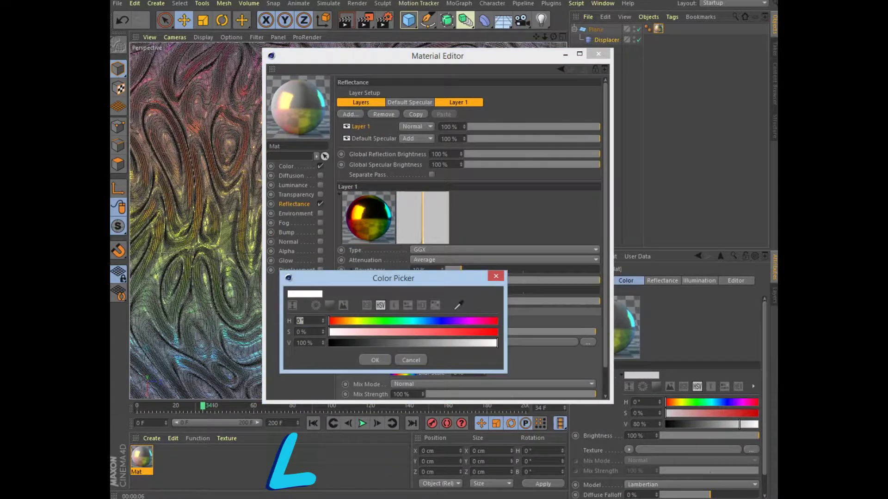
pyautogui.write('203')
pyautogui.press('Tab')
pyautogui.write('74')
pyautogui.press('Tab')
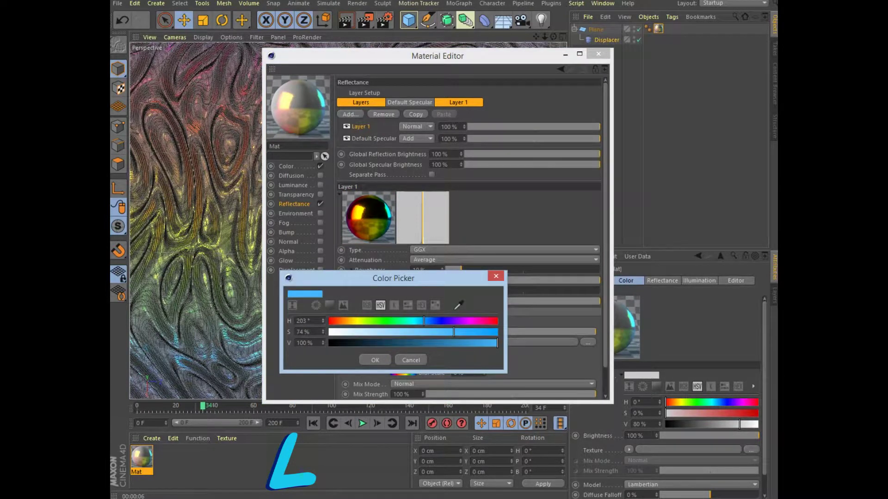
pyautogui.write('87')
pyautogui.press('Tab')
pyautogui.click(375, 360)
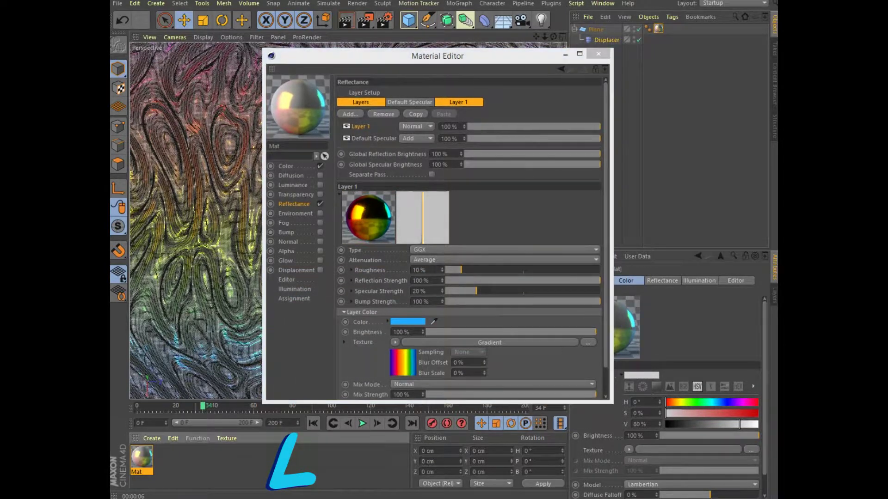
pyautogui.click(598, 53)
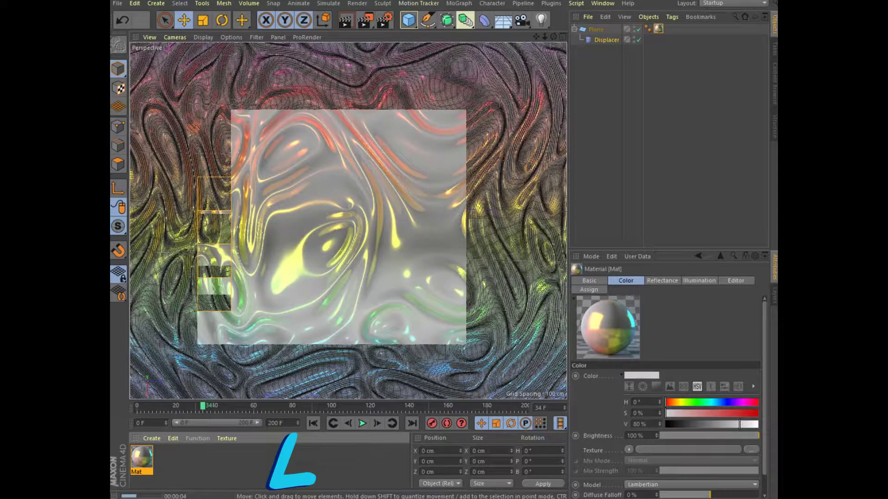
# Add a Smoothing deformer under Plane below Displacer and render a preview
pyautogui.moveTo(484, 19); pyautogui.dragTo(444, 148)
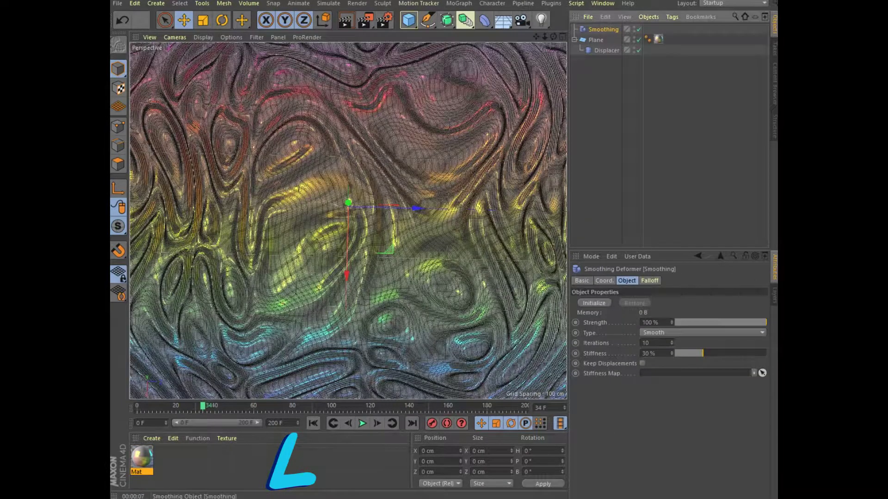
pyautogui.moveTo(601, 29); pyautogui.dragTo(603, 52)
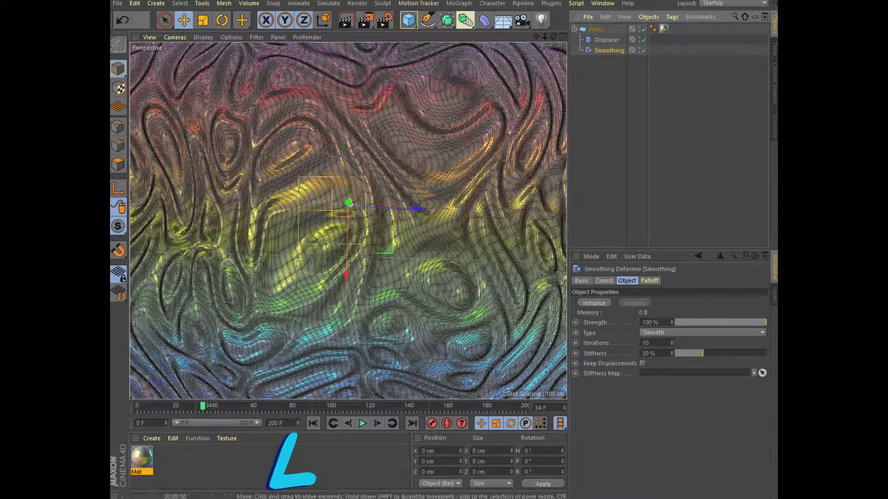
pyautogui.hotkey('ctrl', 'r')
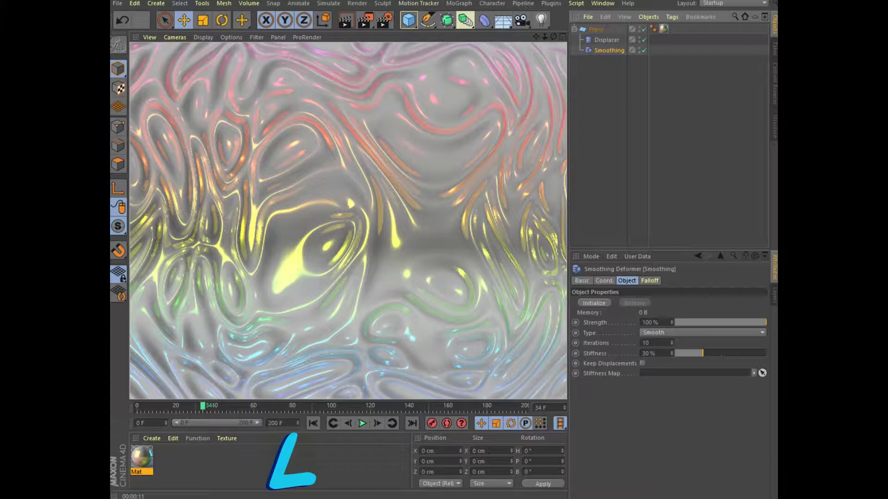
# Raise the Smoothing stiffness to 100% and render the result
pyautogui.moveTo(702, 353)
pyautogui.mouseDown()
pyautogui.moveTo(674, 353)
pyautogui.moveTo(766, 354)
pyautogui.mouseUp()
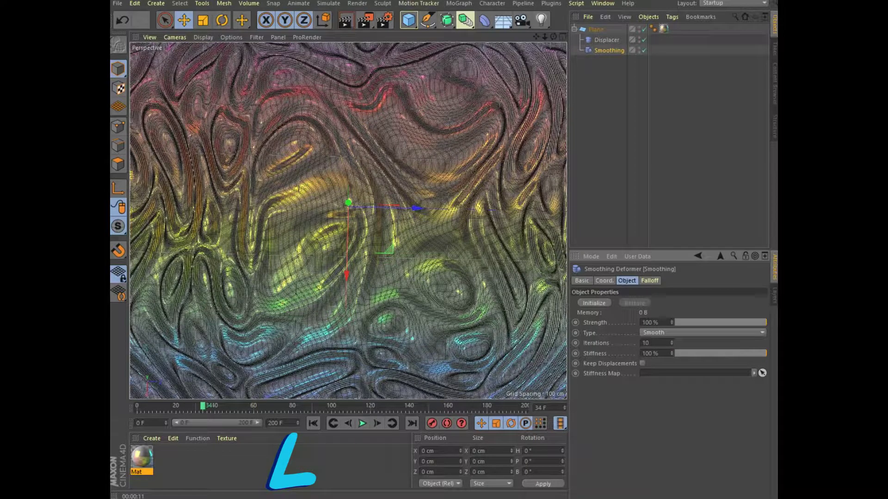
pyautogui.hotkey('ctrl', 'r')
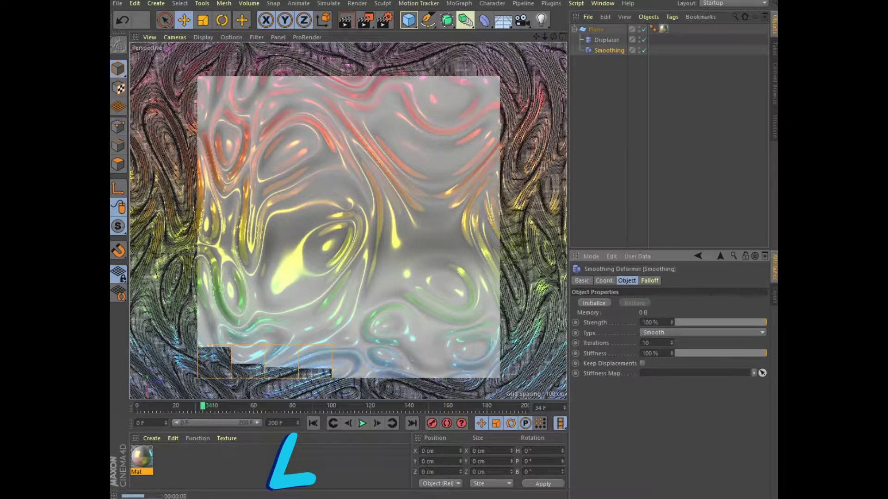
pyautogui.click(606, 40)
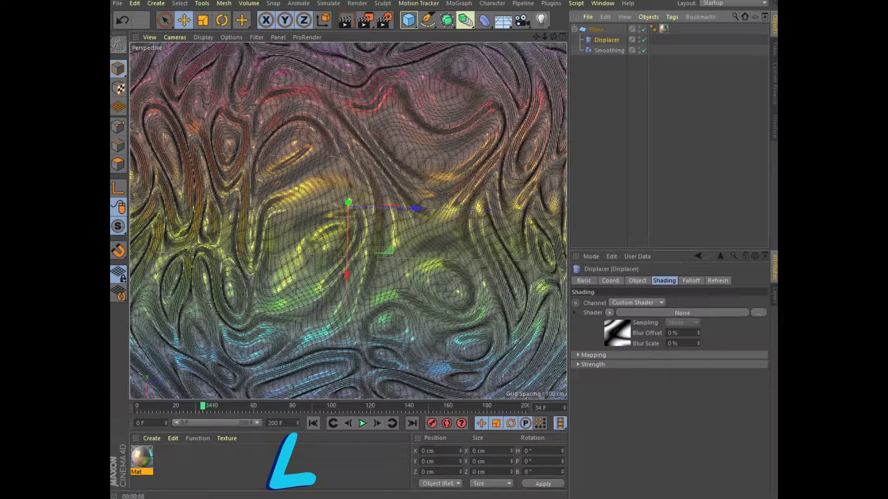
# Lower the Displacer Height to 6 cm and render a viewport preview
pyautogui.click(637, 280)
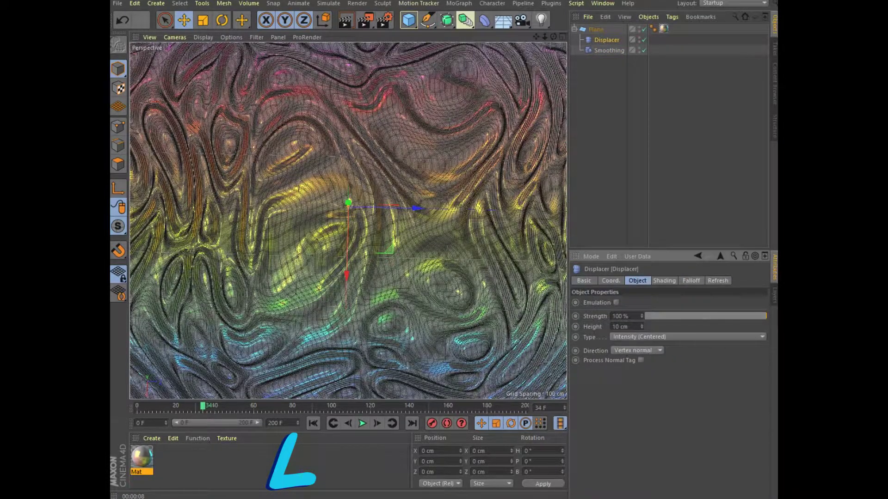
pyautogui.doubleClick(627, 326)
pyautogui.write('6')
pyautogui.press('Return')
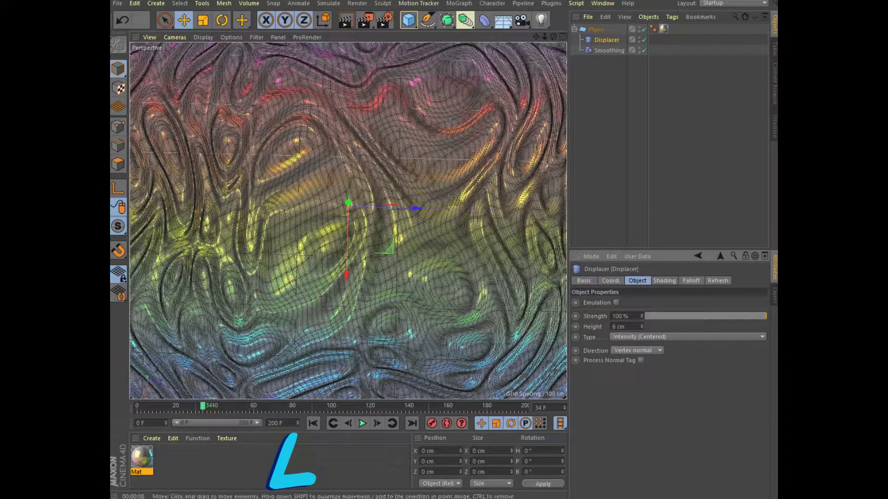
pyautogui.click(346, 20)
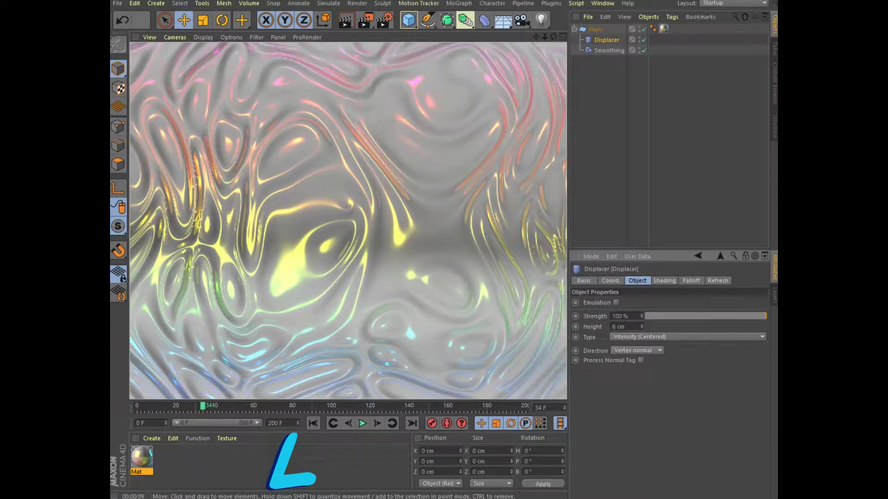
pyautogui.click(663, 281)
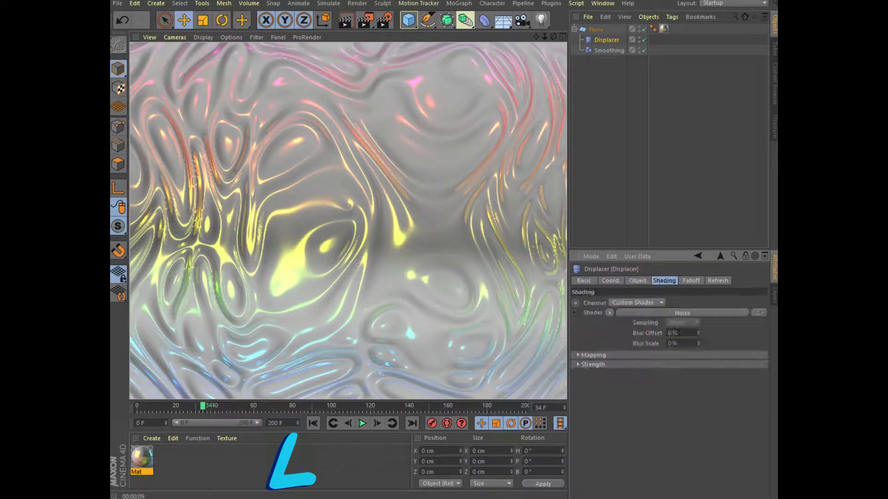
# Set the Noise shader's Movement values, with Z at 2 cm
pyautogui.click(682, 313)
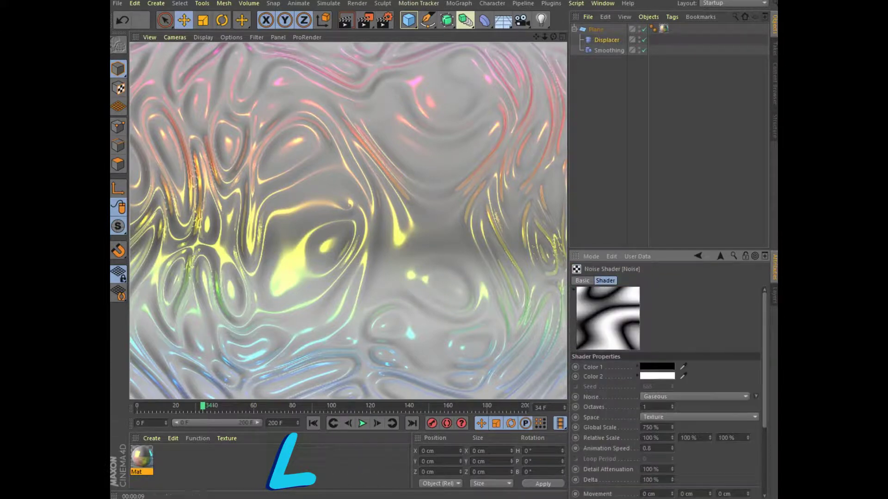
pyautogui.scroll(-2, 665, 393)
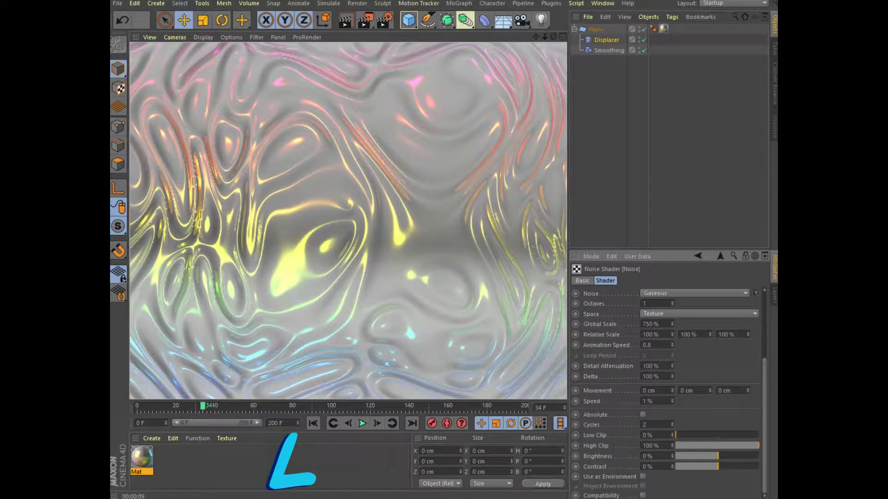
pyautogui.click(648, 391)
pyautogui.write('1')
pyautogui.press('Return')
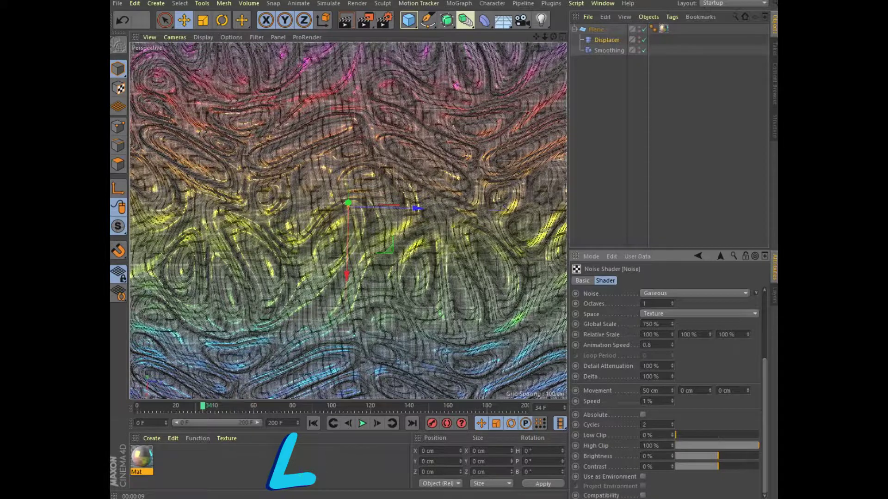
pyautogui.press('Tab')
pyautogui.write('1')
pyautogui.press('Tab')
pyautogui.write('2')
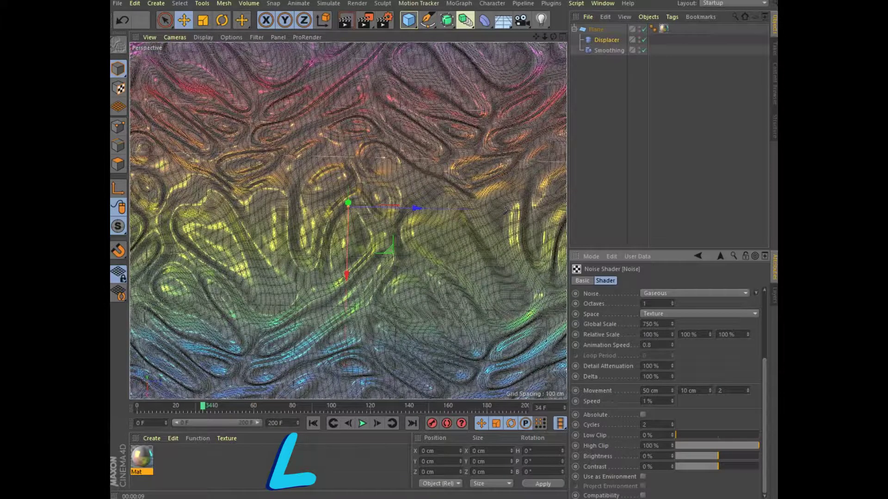
pyautogui.press('Return')
# Set the noise Speed to 0%, check the motion in playback, and start a live render
pyautogui.click(362, 424)
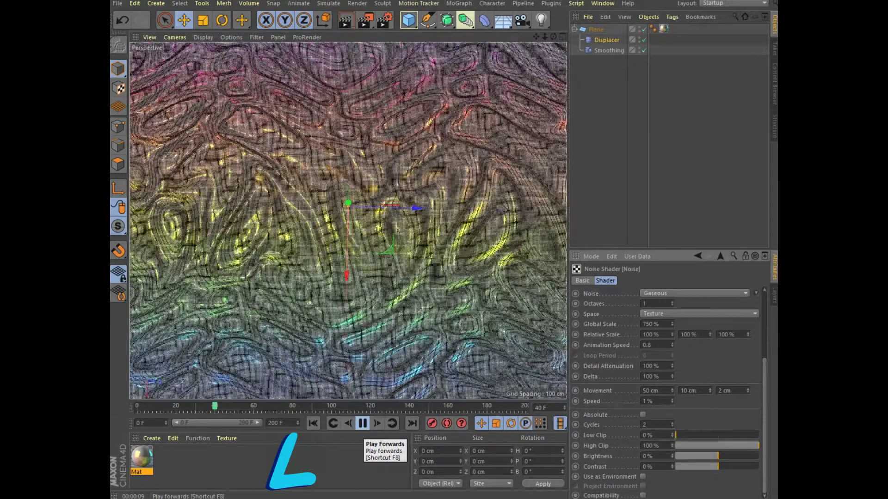
pyautogui.click(362, 423)
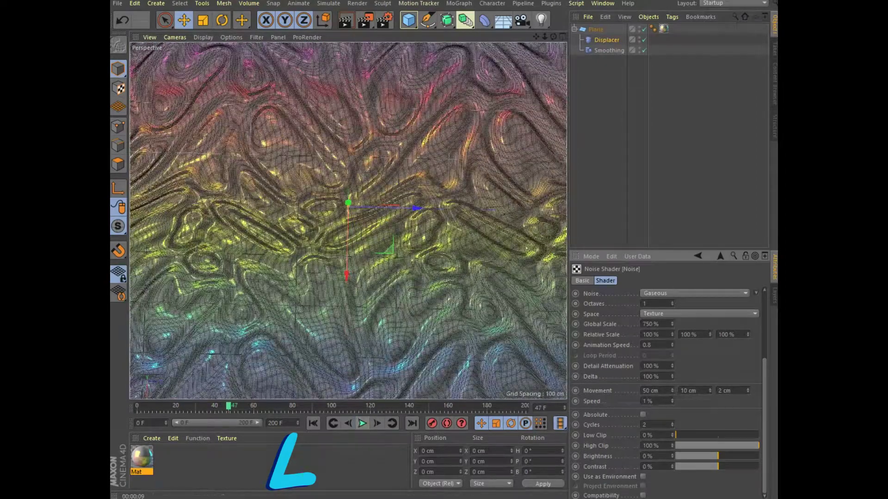
pyautogui.click(655, 402)
pyautogui.write('0')
pyautogui.click(362, 424)
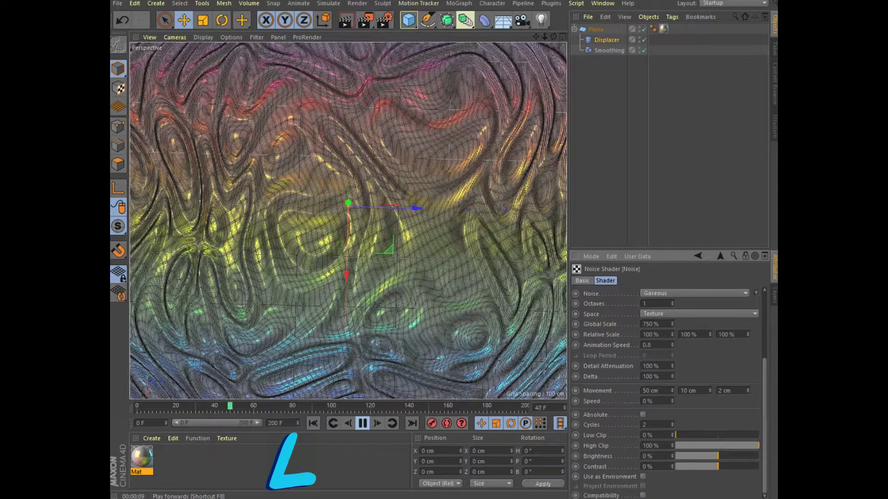
pyautogui.click(362, 423)
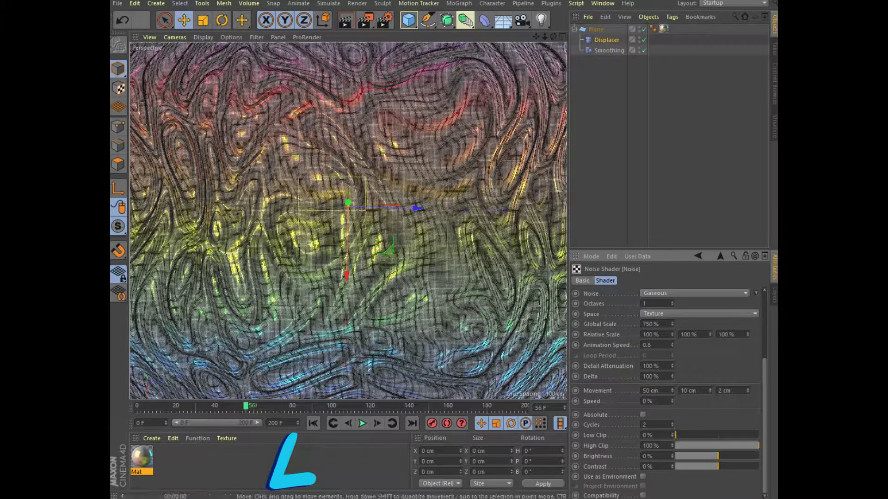
pyautogui.hotkey('alt', 'r')
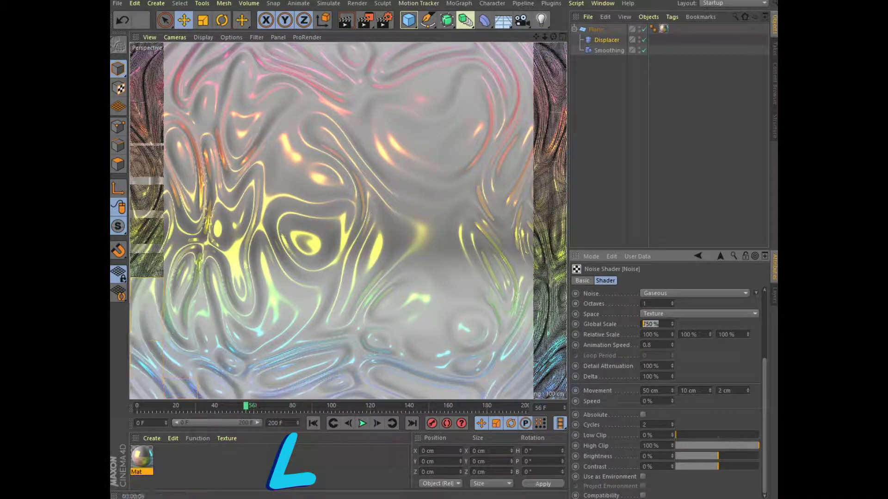
# Set the noise Global Scale to 450% and render a fresh viewport preview
pyautogui.write('4')
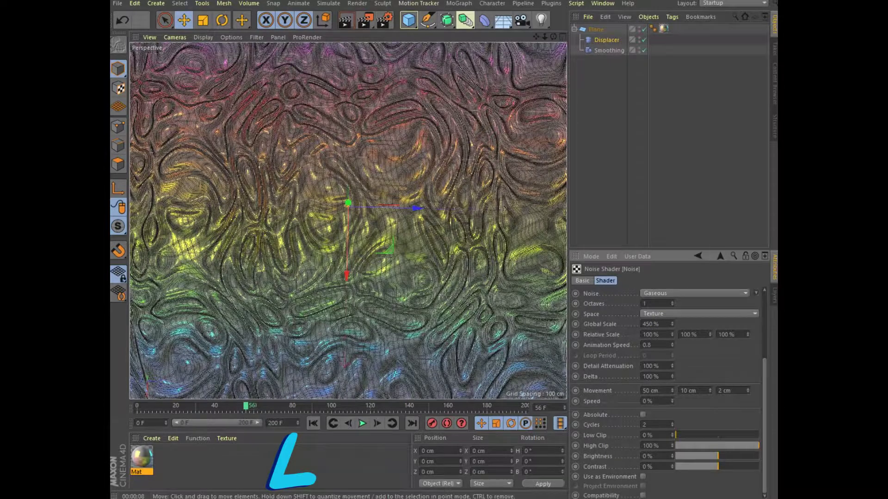
pyautogui.click(345, 20)
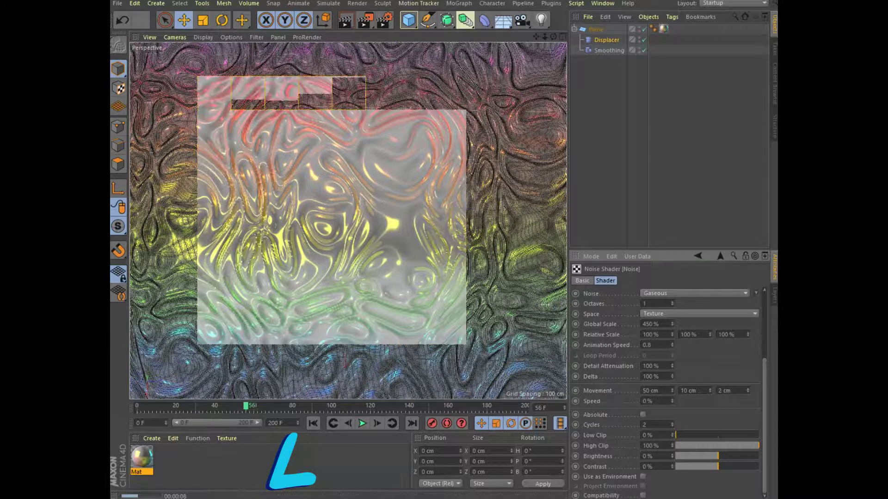
# Change Mat's Color channel to cyan-blue (H 193°, S 75%) at frame 0
pyautogui.doubleClick(142, 457)
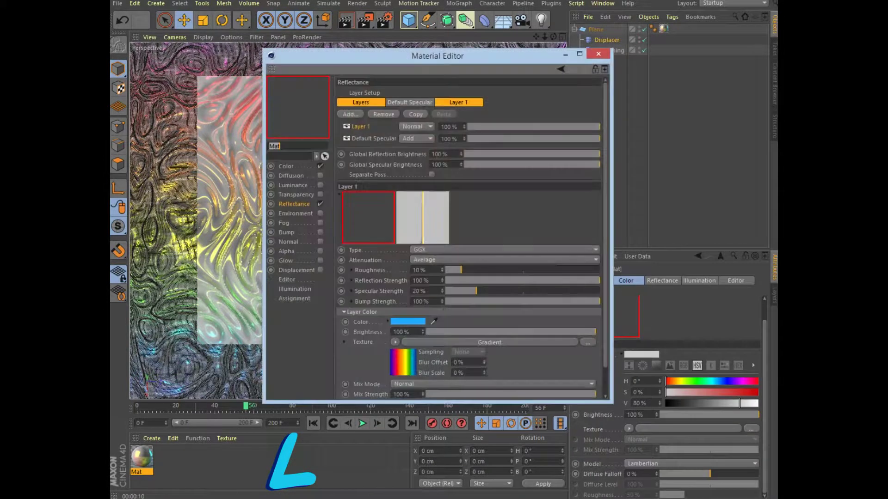
pyautogui.click(286, 166)
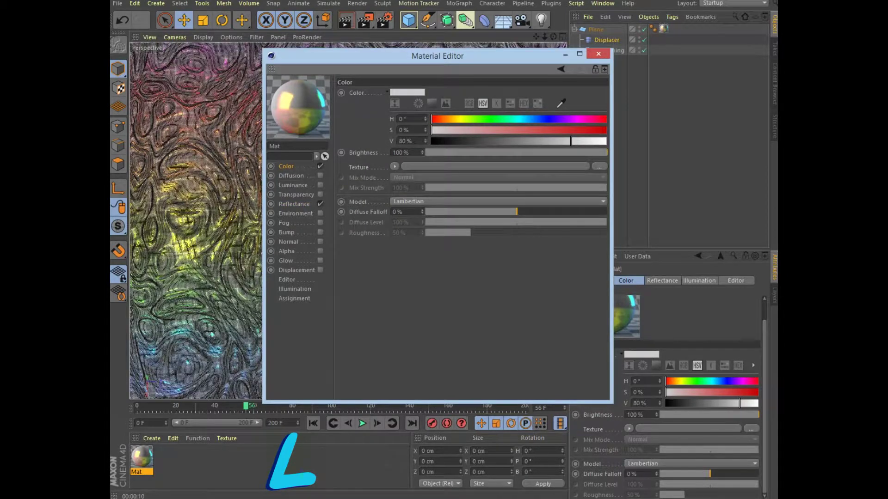
pyautogui.click(546, 119)
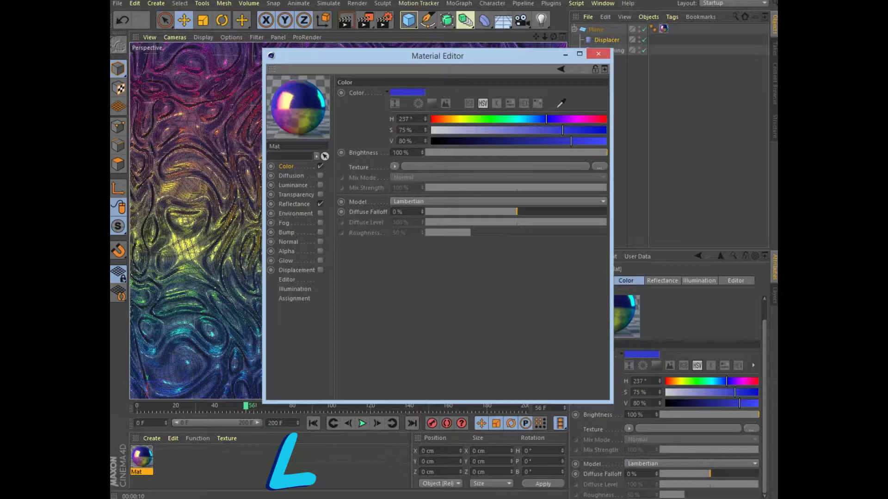
pyautogui.moveTo(545, 55); pyautogui.dragTo(684, 61)
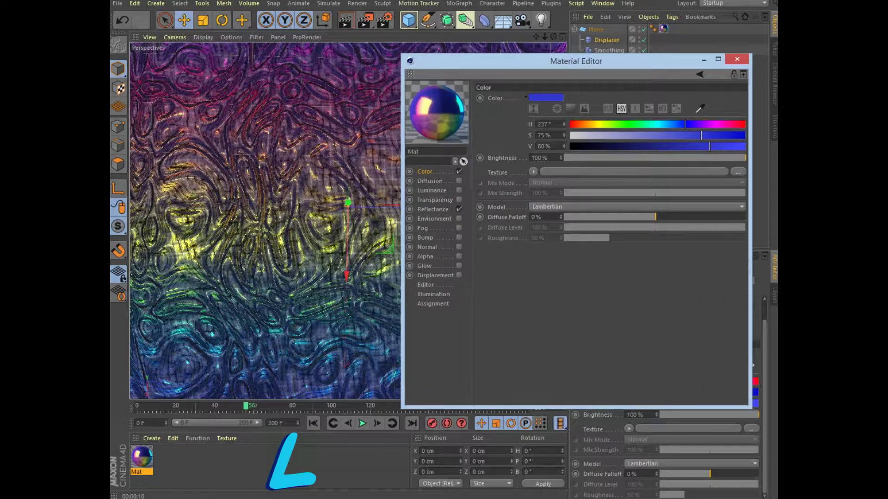
pyautogui.click(313, 423)
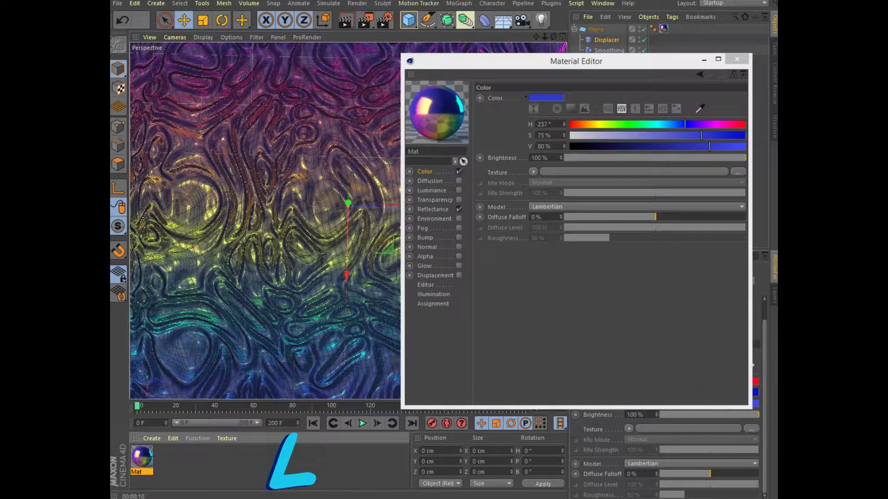
pyautogui.click(663, 124)
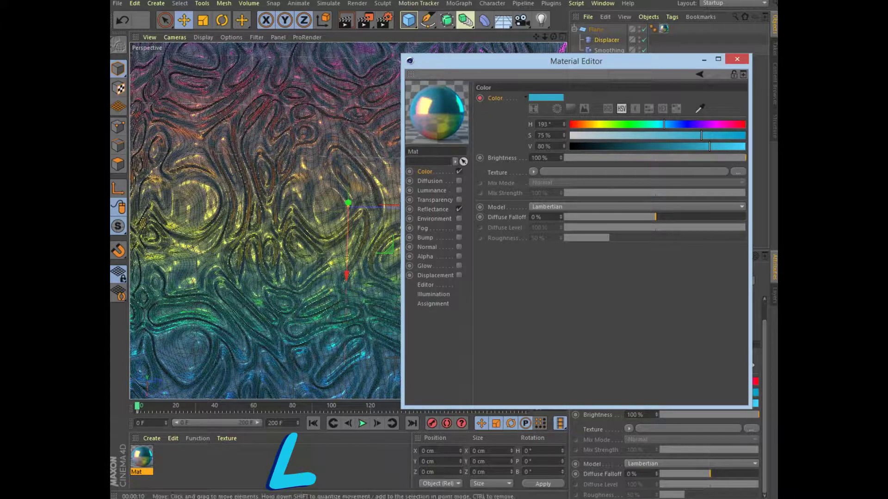
pyautogui.moveTo(601, 61); pyautogui.dragTo(559, 453)
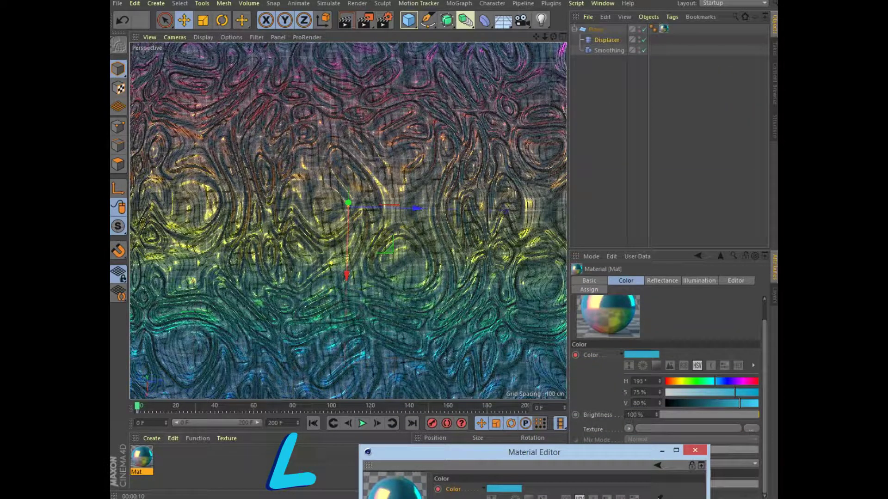
# At frame 200, shift Mat's colour hue to magenta 304°, then return to frame 0
pyautogui.click(315, 407)
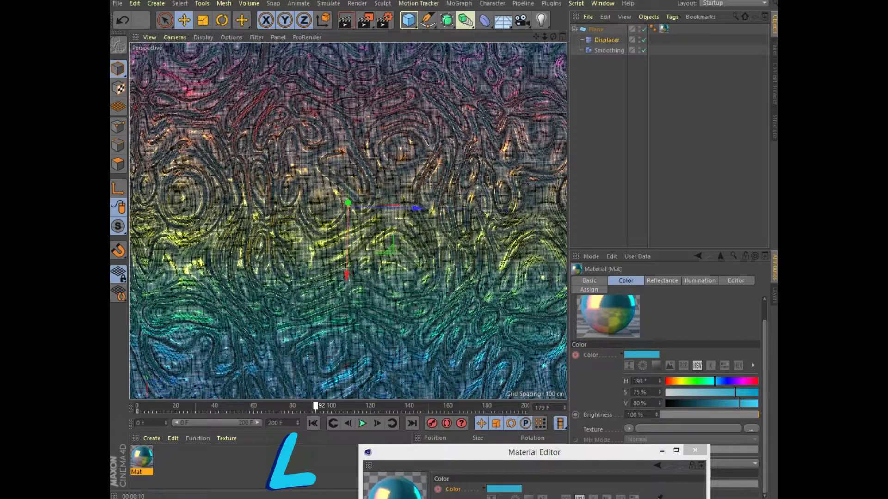
pyautogui.moveTo(316, 407); pyautogui.dragTo(526, 407)
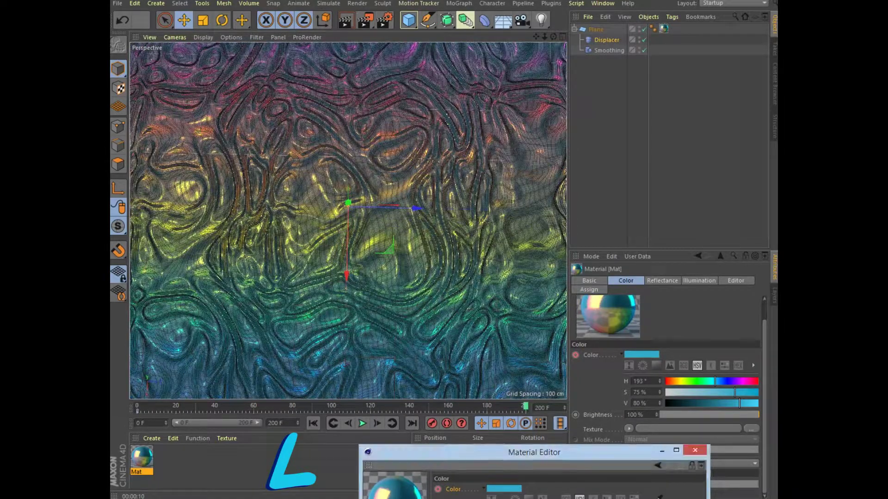
pyautogui.moveTo(509, 452); pyautogui.dragTo(537, 103)
pyautogui.moveTo(650, 166); pyautogui.dragTo(693, 167)
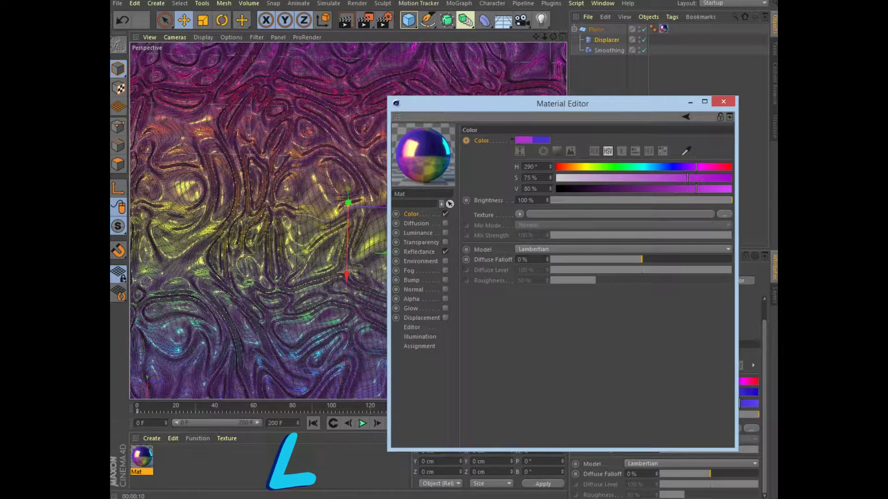
pyautogui.moveTo(707, 166); pyautogui.dragTo(704, 166)
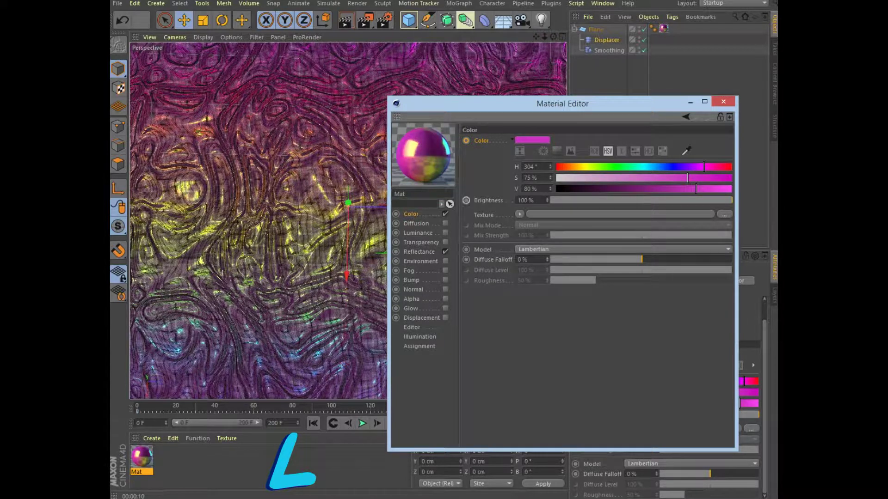
pyautogui.click(723, 102)
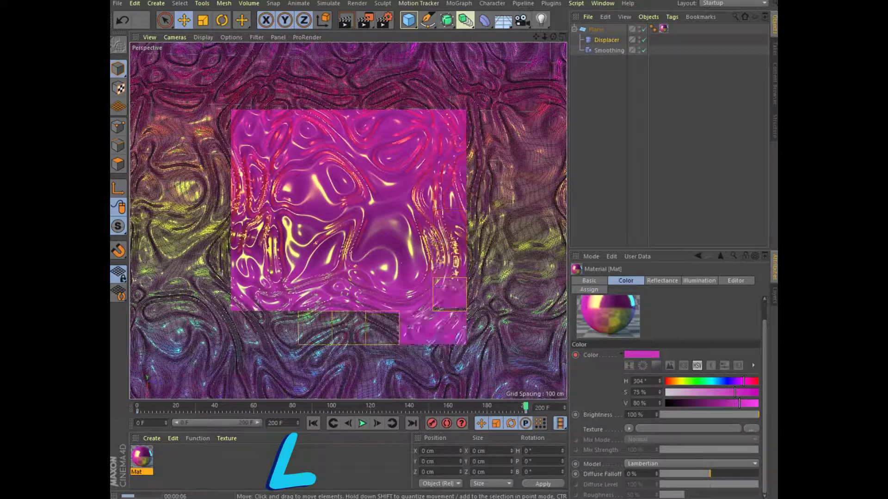
pyautogui.click(313, 423)
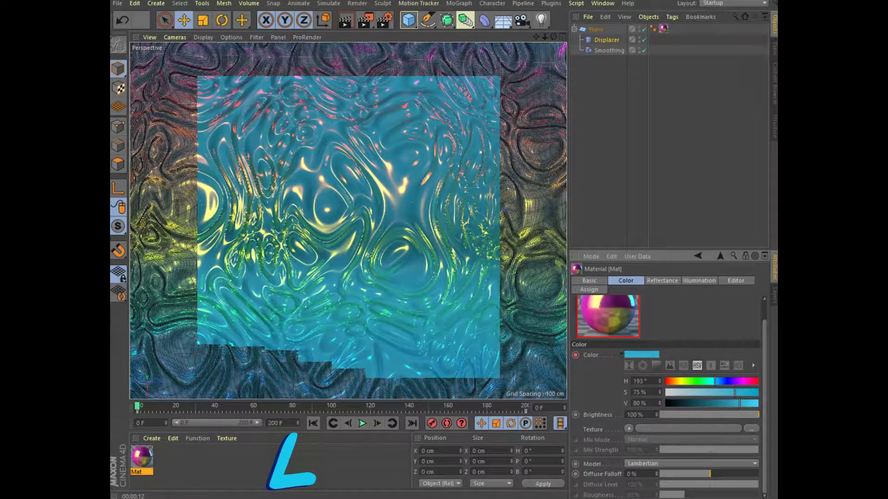
# Try Oren-Nayar, revert to Lambertian diffuse, and lower the colour brightness to 28%
pyautogui.click(691, 463)
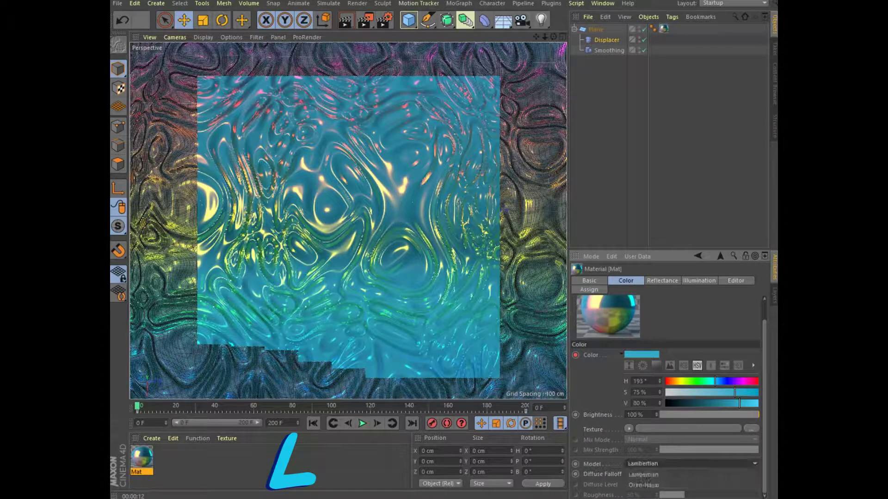
pyautogui.click(643, 485)
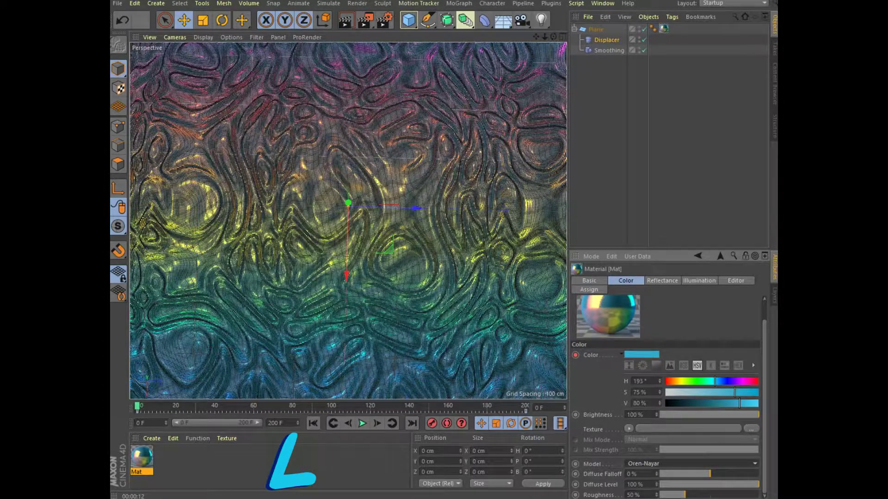
pyautogui.click(691, 463)
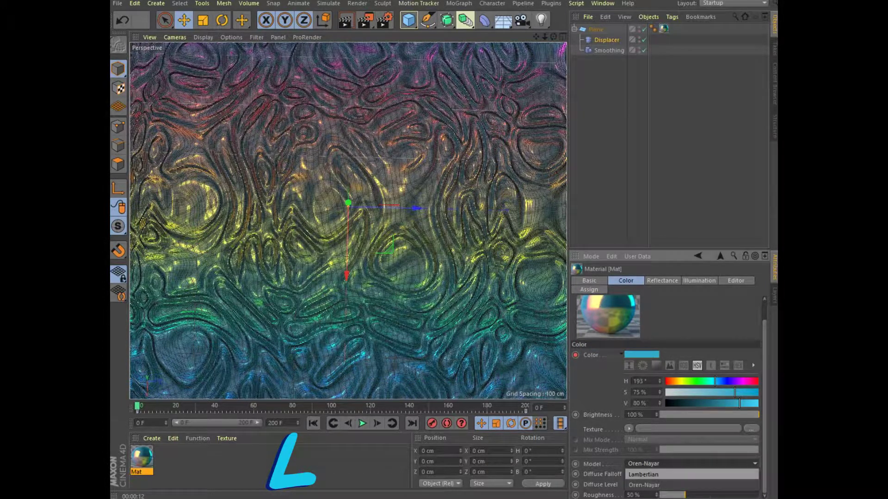
pyautogui.click(643, 475)
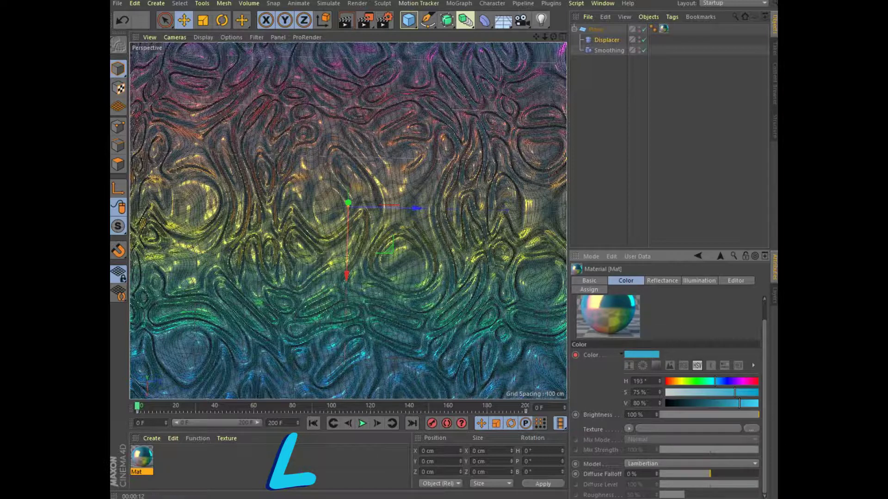
pyautogui.moveTo(758, 415); pyautogui.dragTo(685, 415)
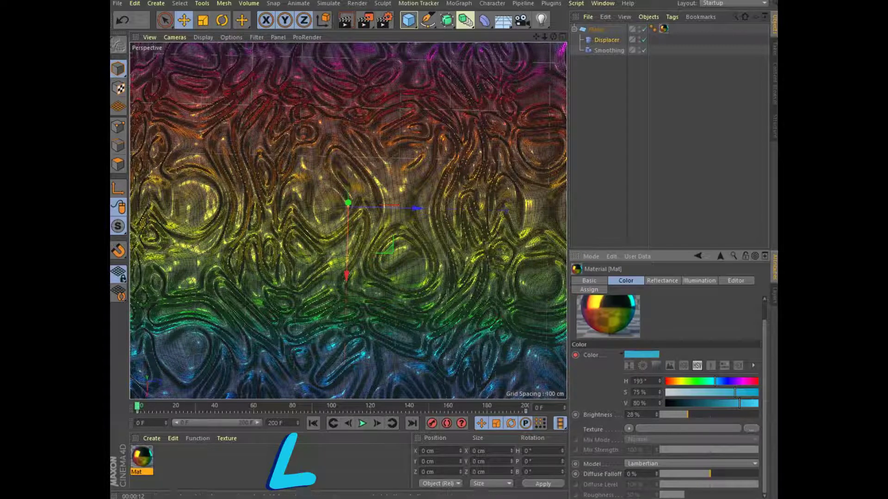
# Render a preview of the darker 28%-brightness glossy material and play the hue-shifting animation
pyautogui.hotkey('alt', 'r')
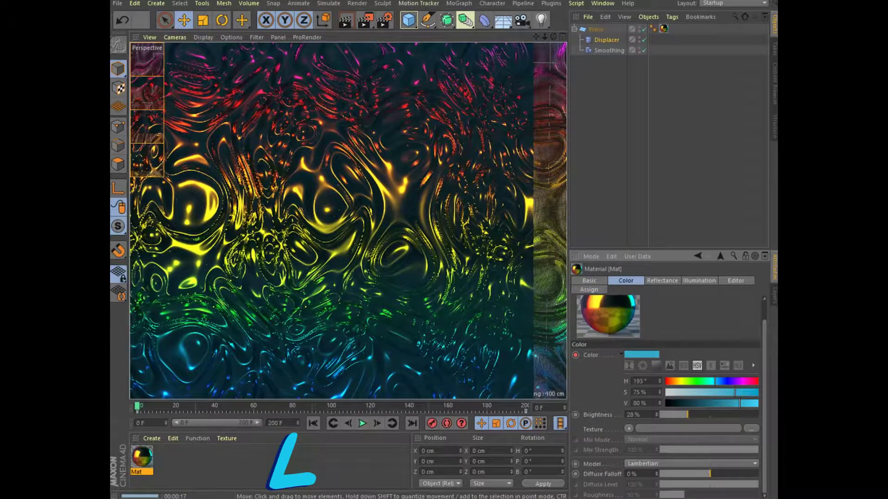
pyautogui.click(362, 424)
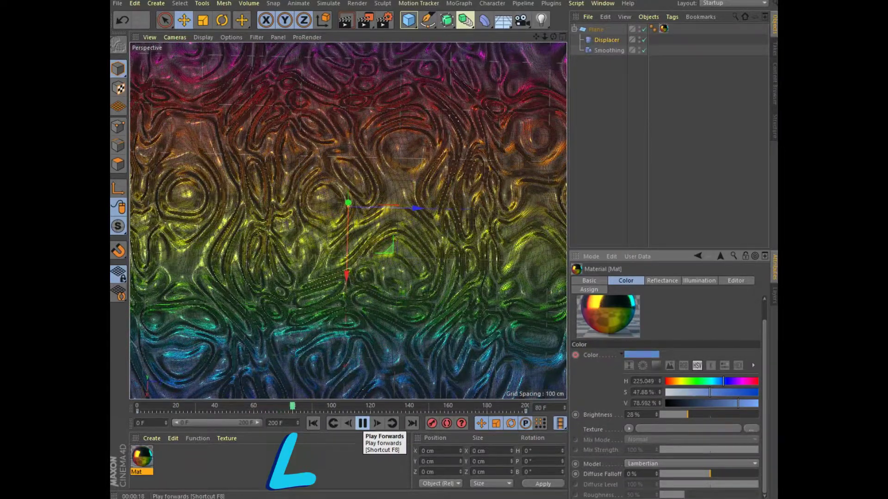
# Stop playback and render a viewport preview at final frame 200, where the colour turns magenta
pyautogui.click(363, 424)
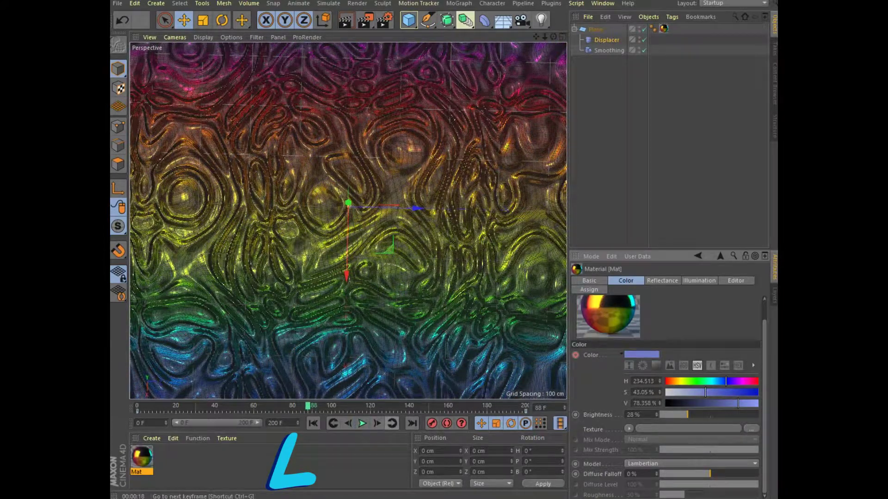
pyautogui.click(411, 423)
pyautogui.click(346, 20)
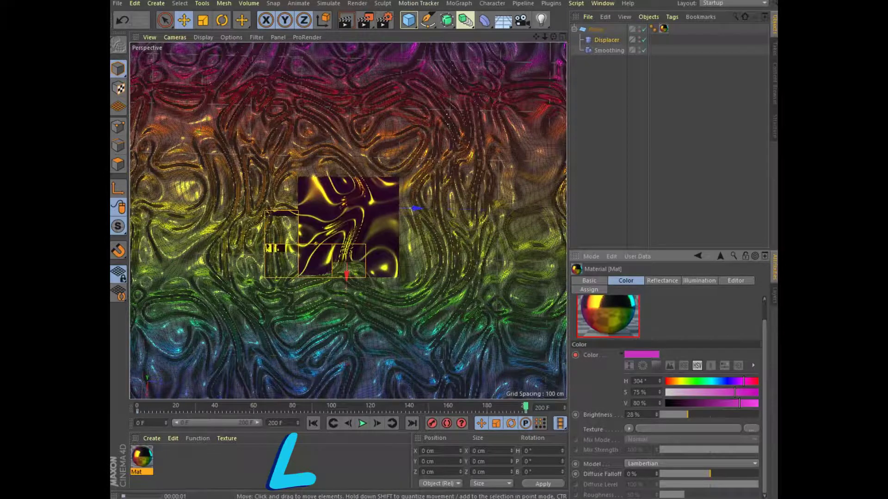